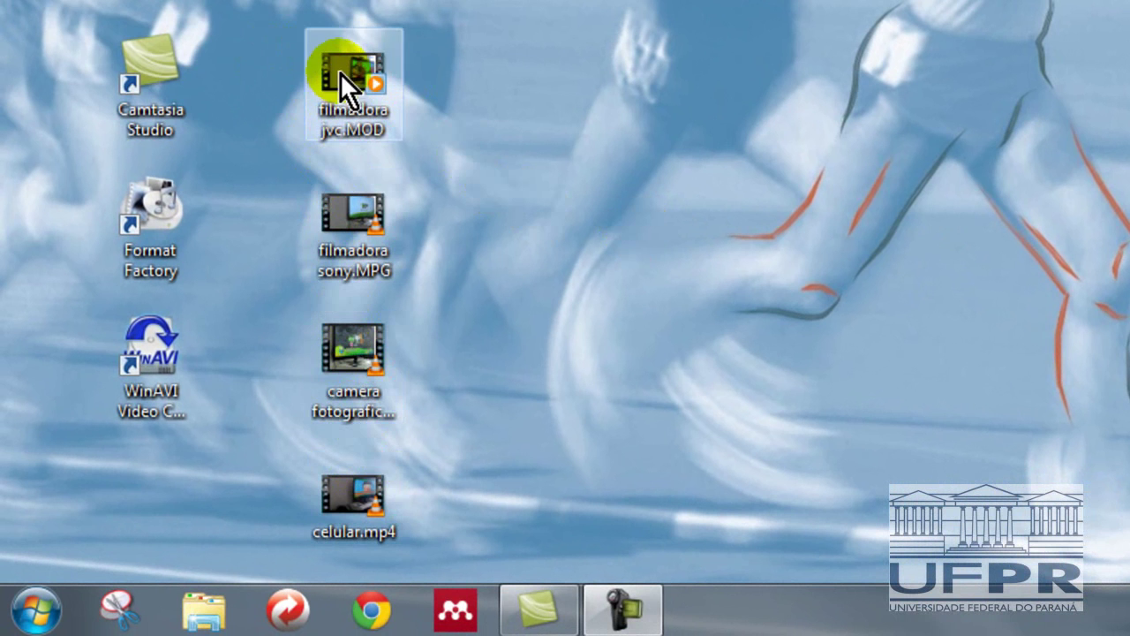
pyautogui.click(193, 100)
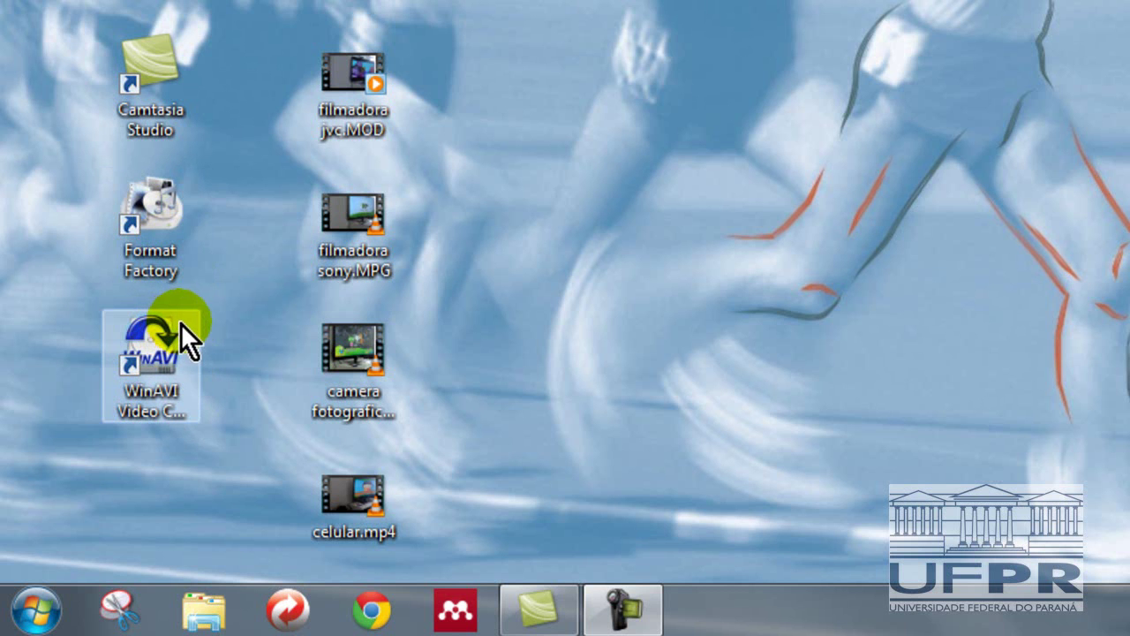
pyautogui.click(194, 235)
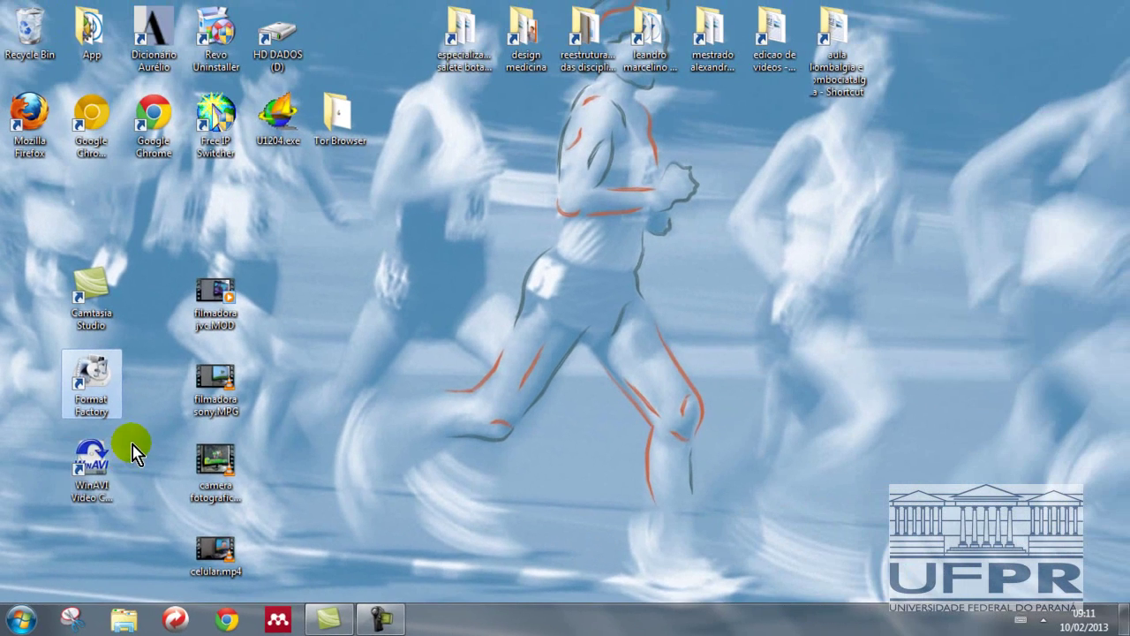
pyautogui.click(132, 452)
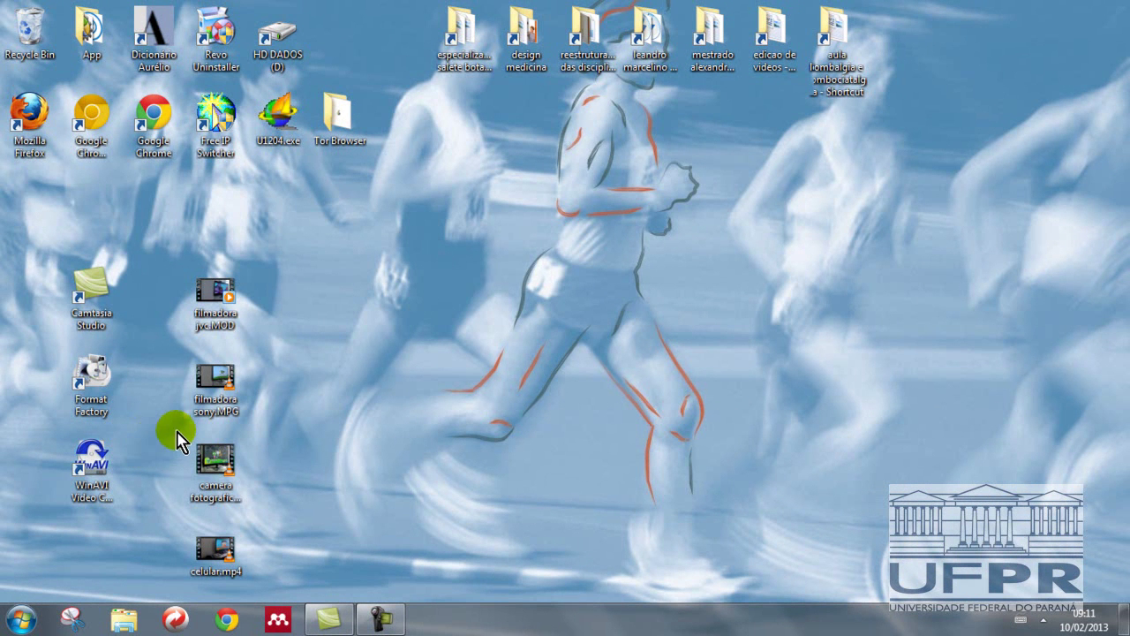
# Launch Camtasia Studio and return to the desktop
pyautogui.doubleClick(102, 322)
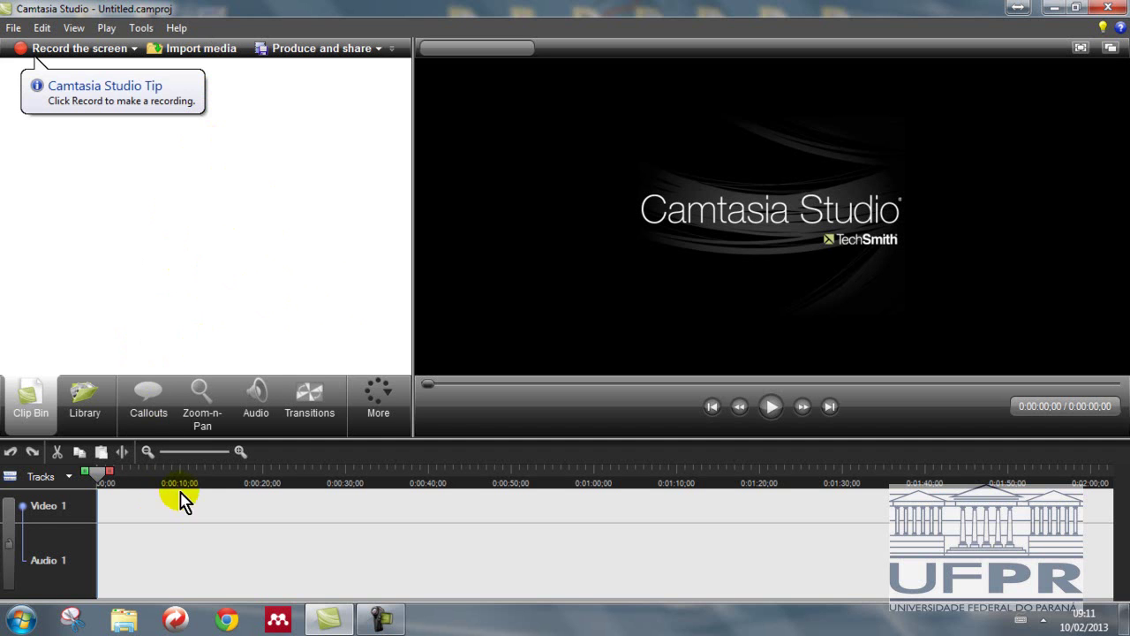
pyautogui.click(1126, 622)
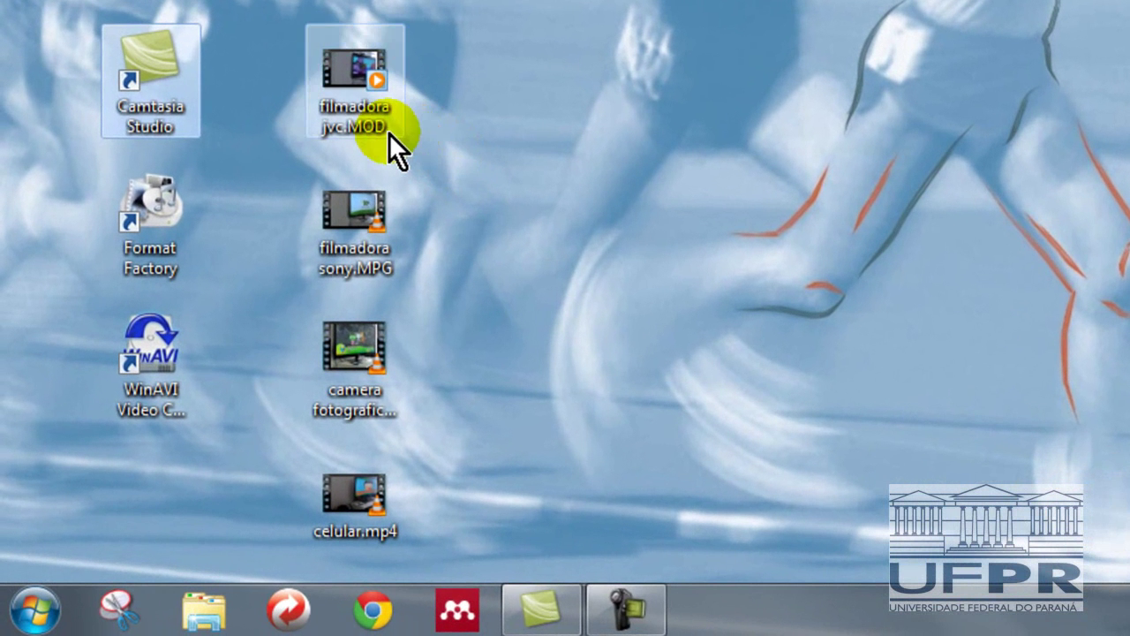
# Examine the file extensions and details of the camcorder, photo camera and phone videos on the desktop
pyautogui.click(388, 133)
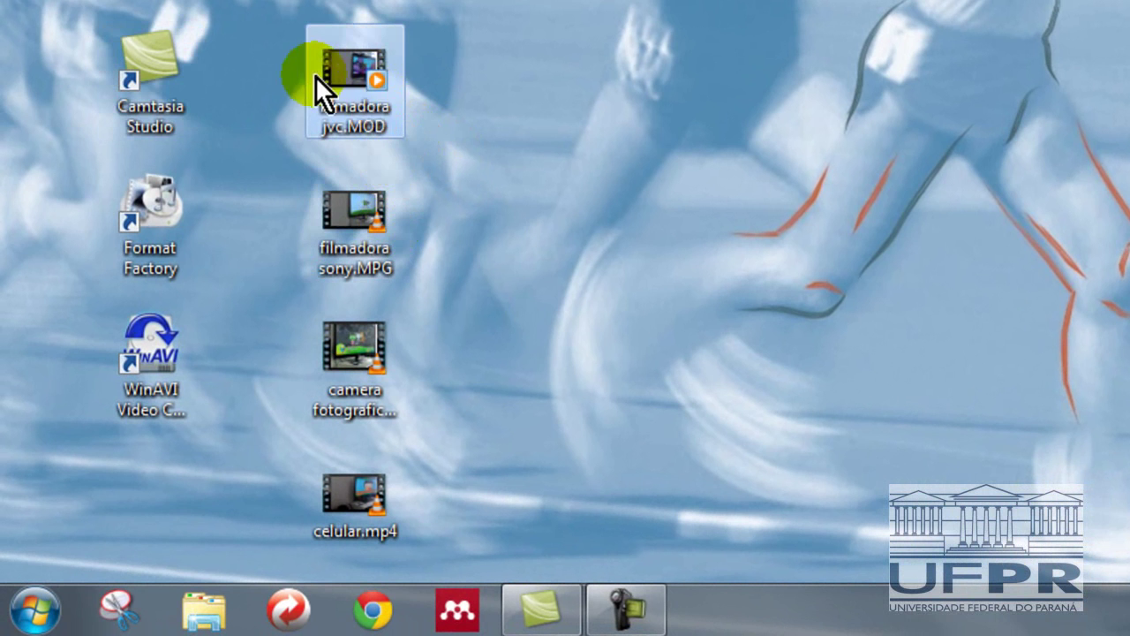
pyautogui.moveTo(375, 57)
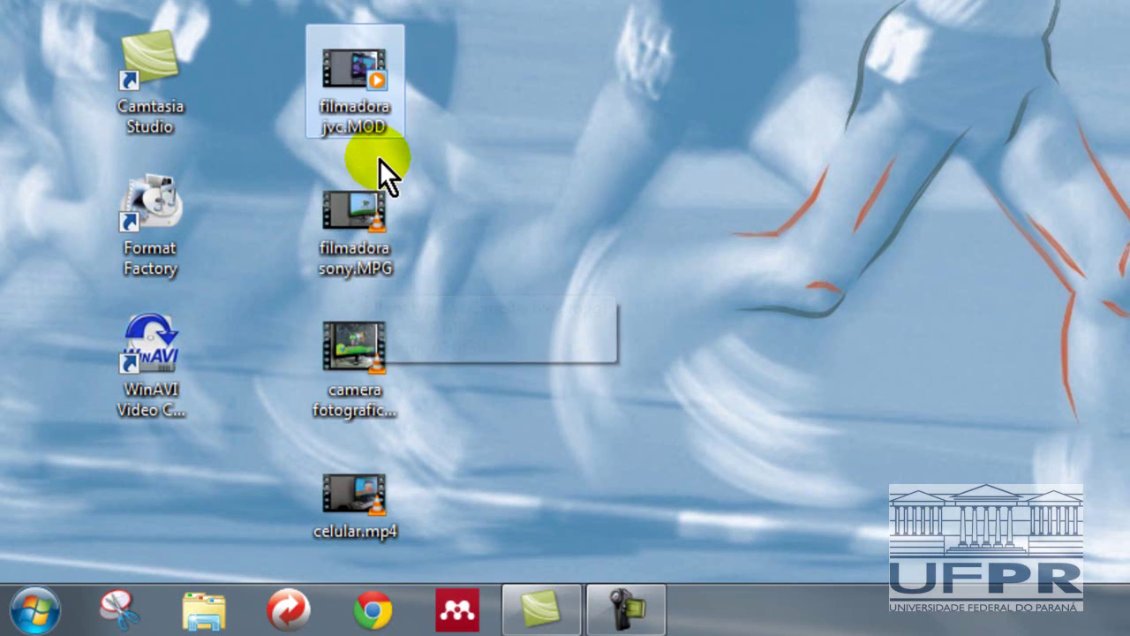
pyautogui.moveTo(381, 134)
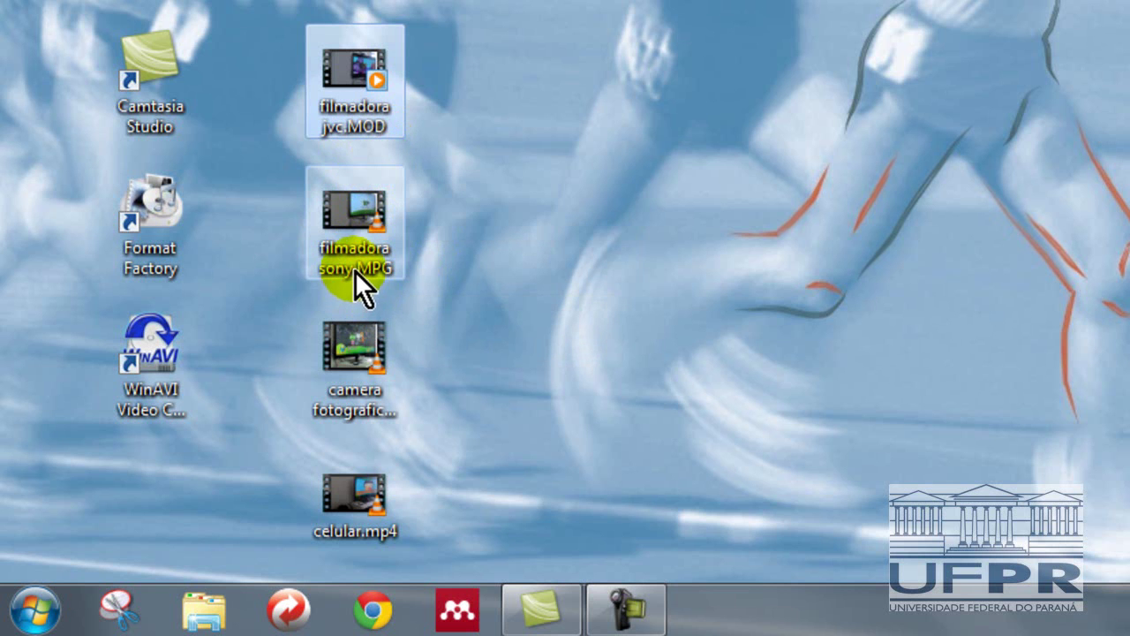
pyautogui.moveTo(360, 274)
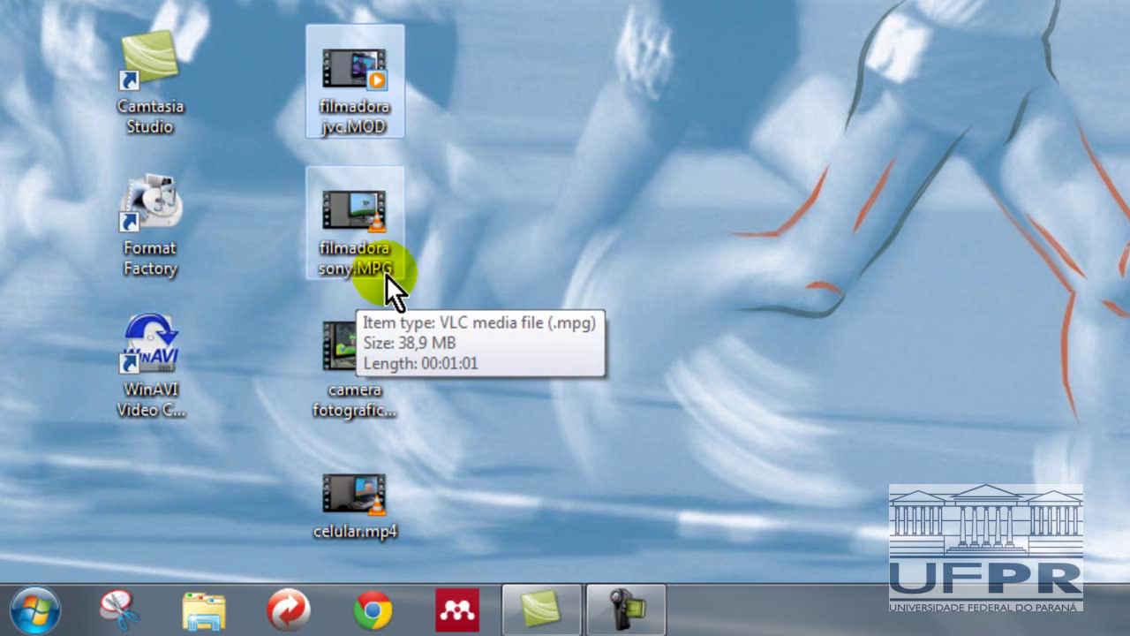
pyautogui.click(388, 404)
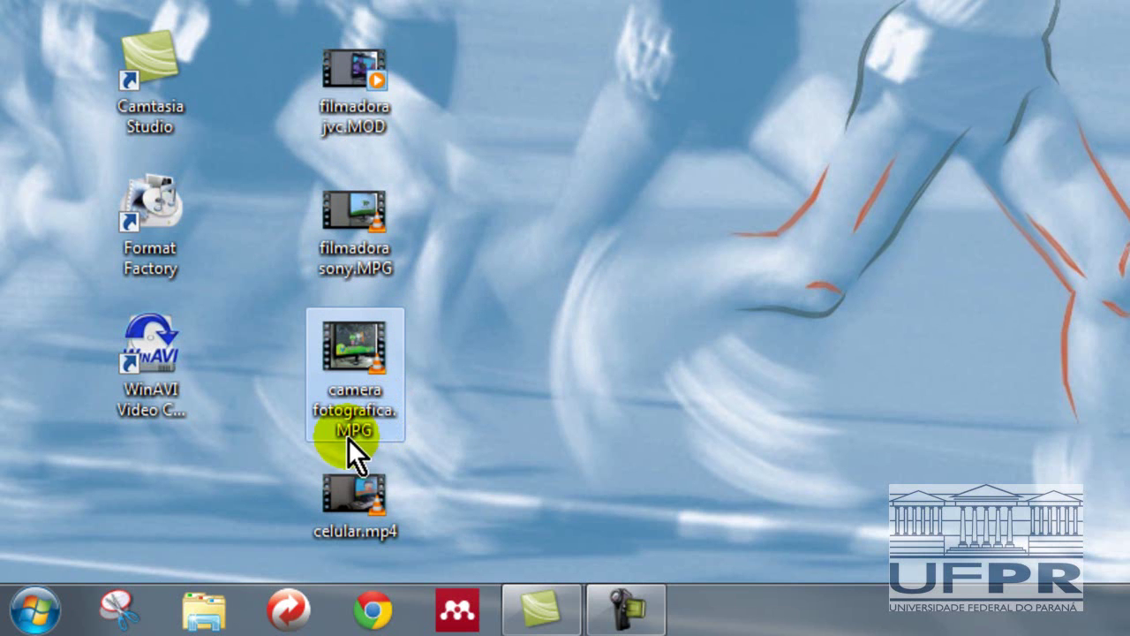
pyautogui.moveTo(362, 438)
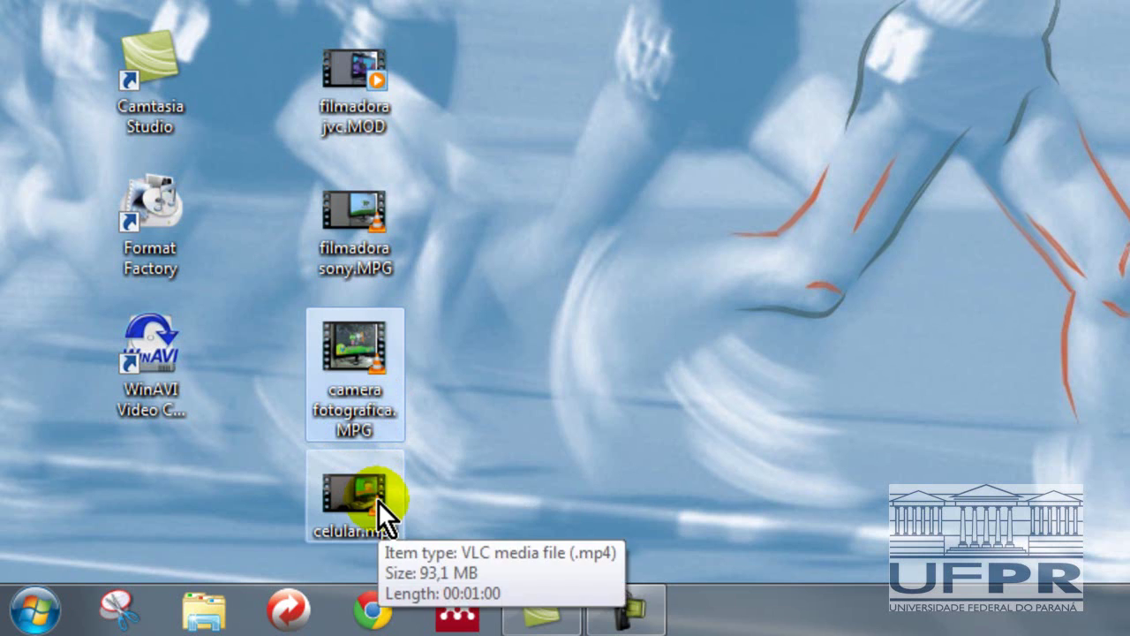
pyautogui.moveTo(383, 491)
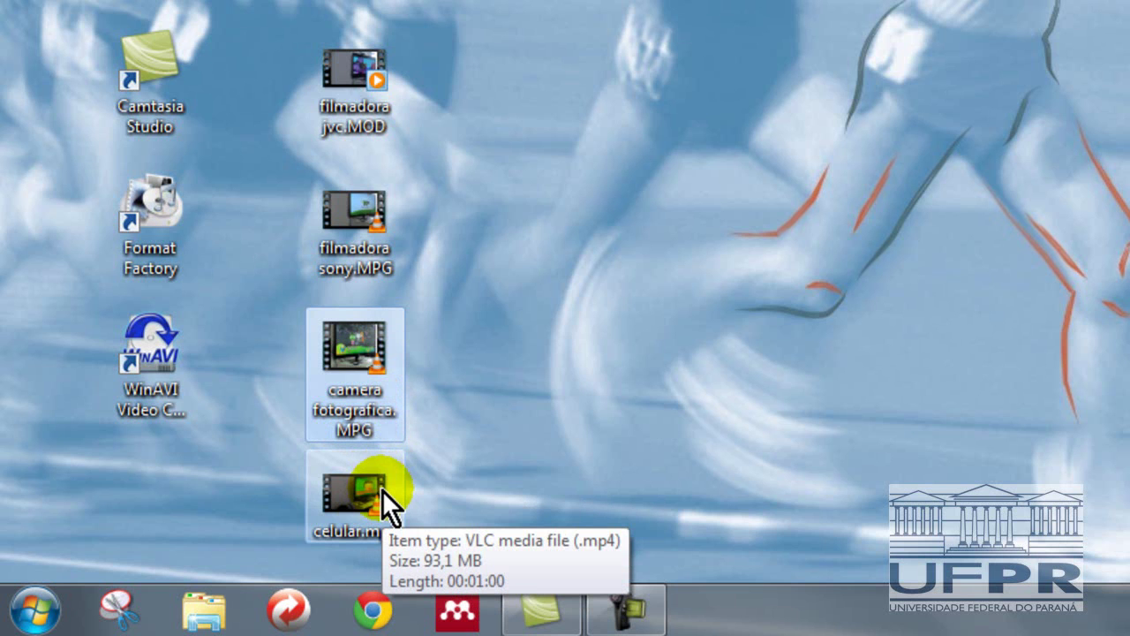
pyautogui.click(450, 290)
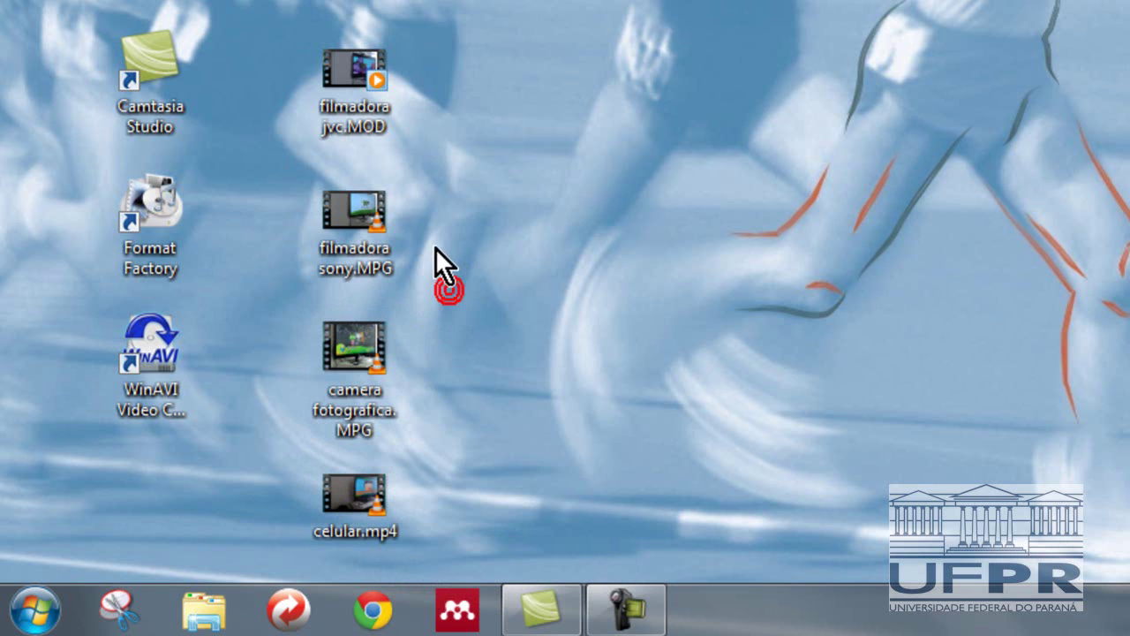
pyautogui.click(391, 257)
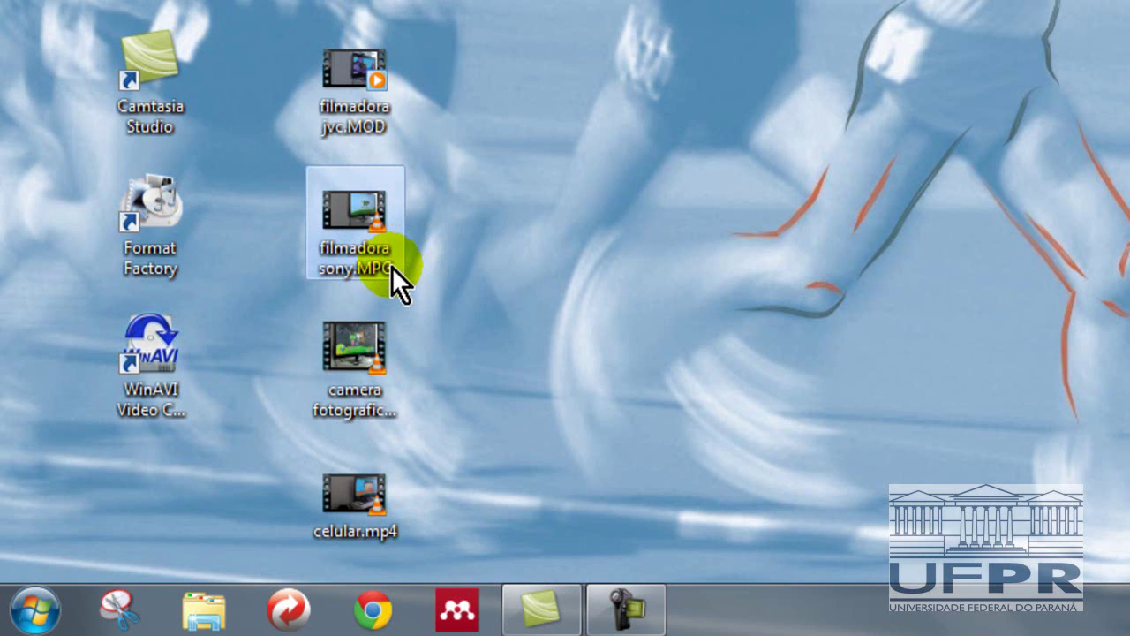
pyautogui.moveTo(392, 266)
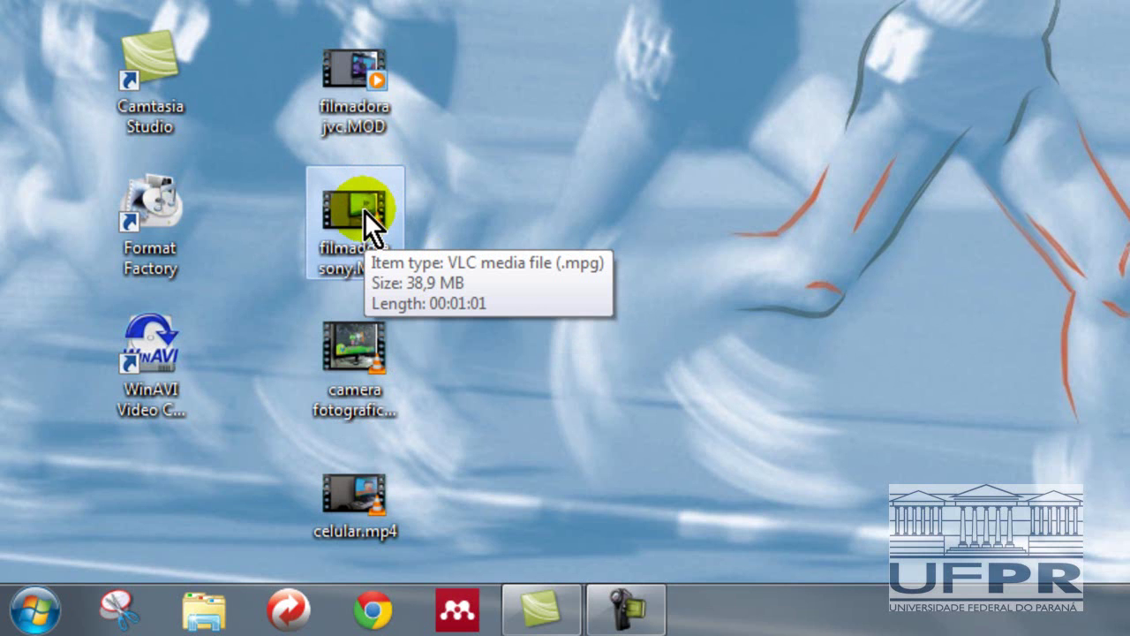
pyautogui.click(415, 217)
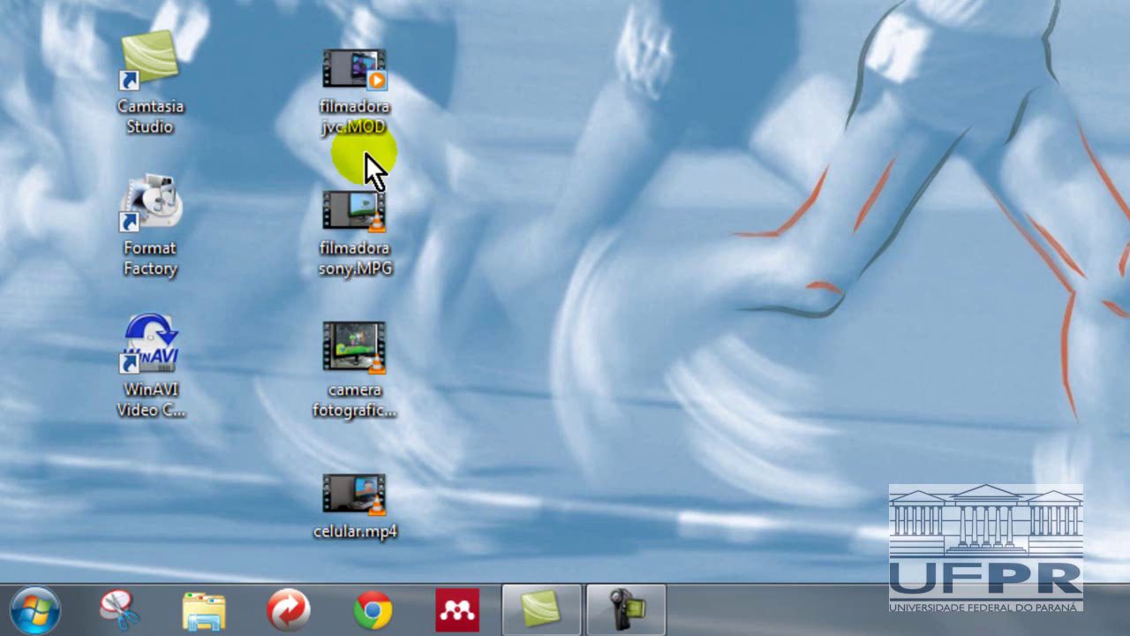
pyautogui.moveTo(365, 240)
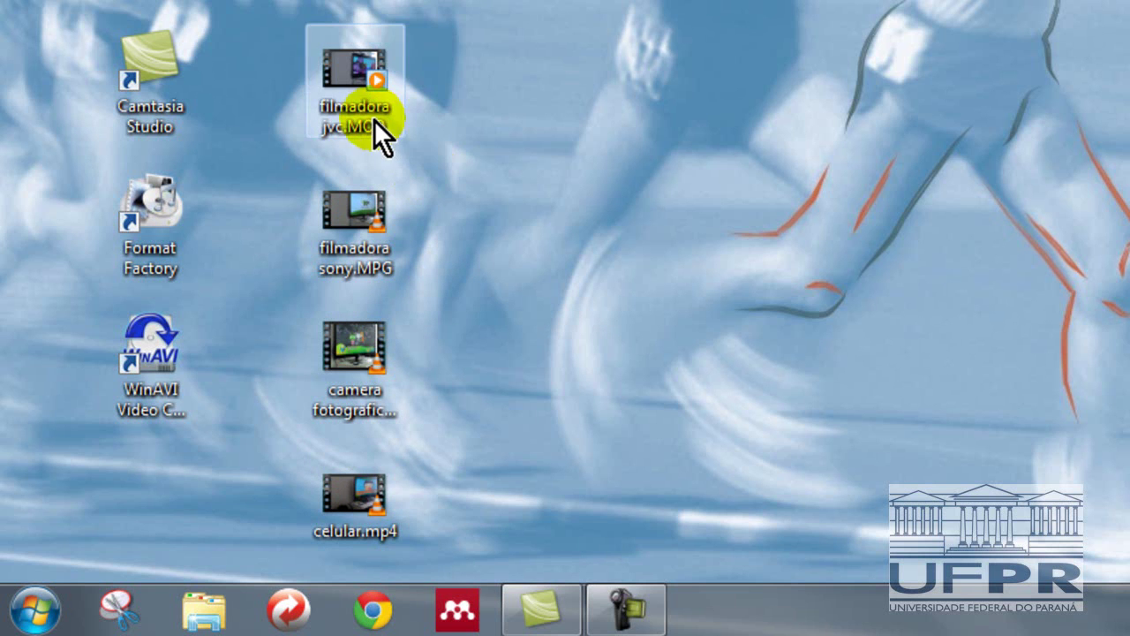
# Try to import filmadora jvc.MOD from the desktop into the Camtasia Studio Clip Bin
pyautogui.click(350, 100)
pyautogui.moveTo(349, 101); pyautogui.dragTo(529, 613)
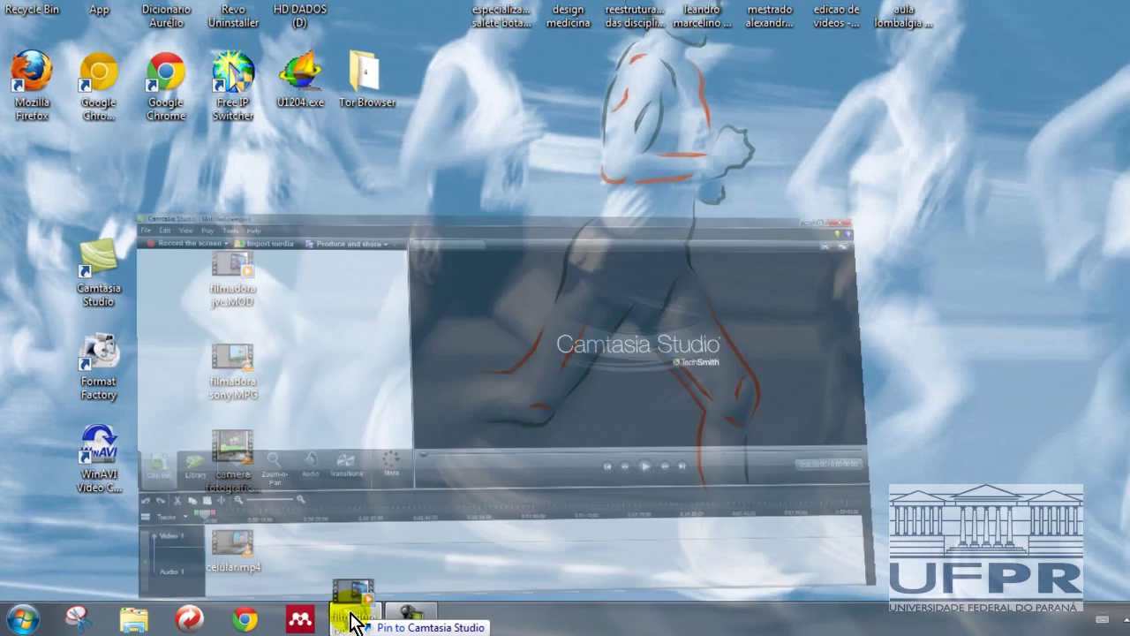
pyautogui.moveTo(352, 623); pyautogui.dragTo(148, 178)
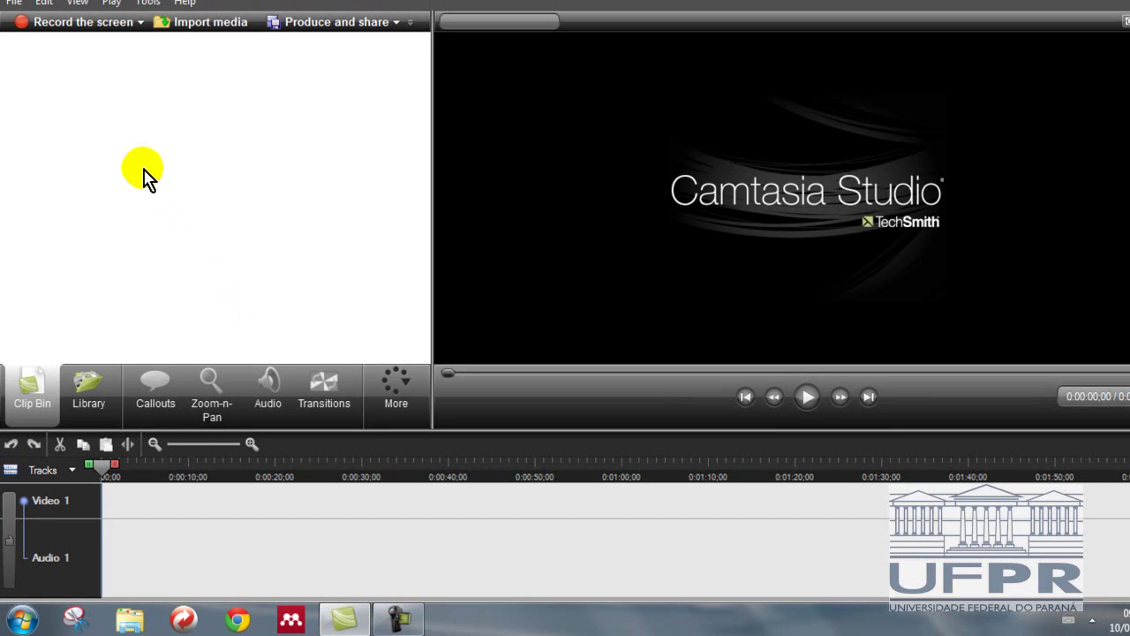
# Import celular.mp4 from the desktop into the Camtasia Studio Clip Bin
pyautogui.click(340, 623)
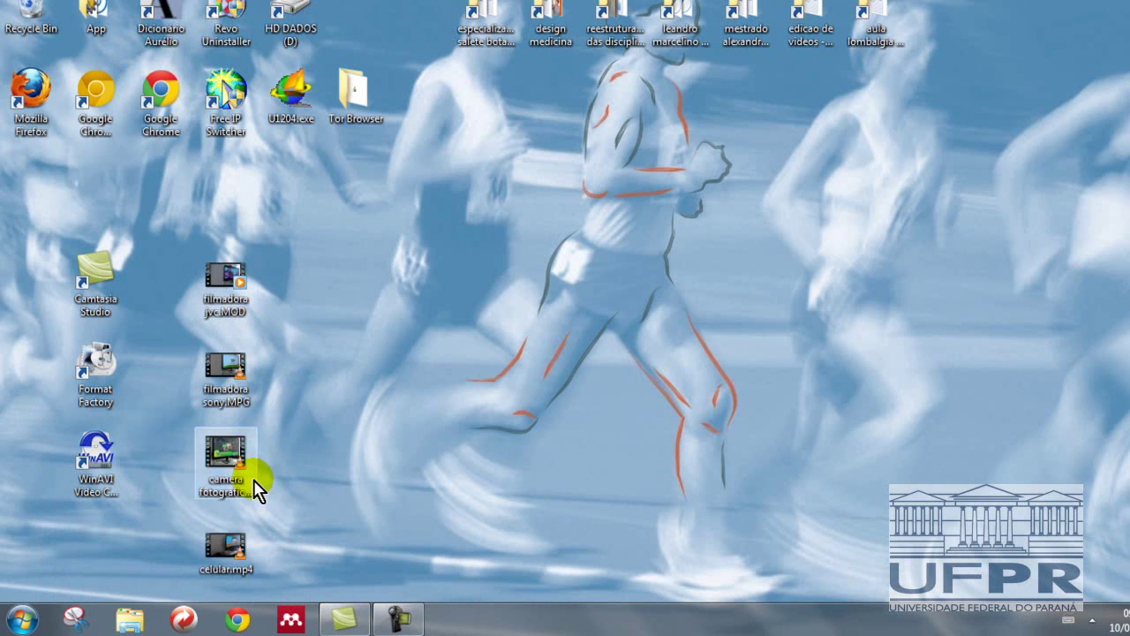
pyautogui.moveTo(241, 584); pyautogui.dragTo(115, 186)
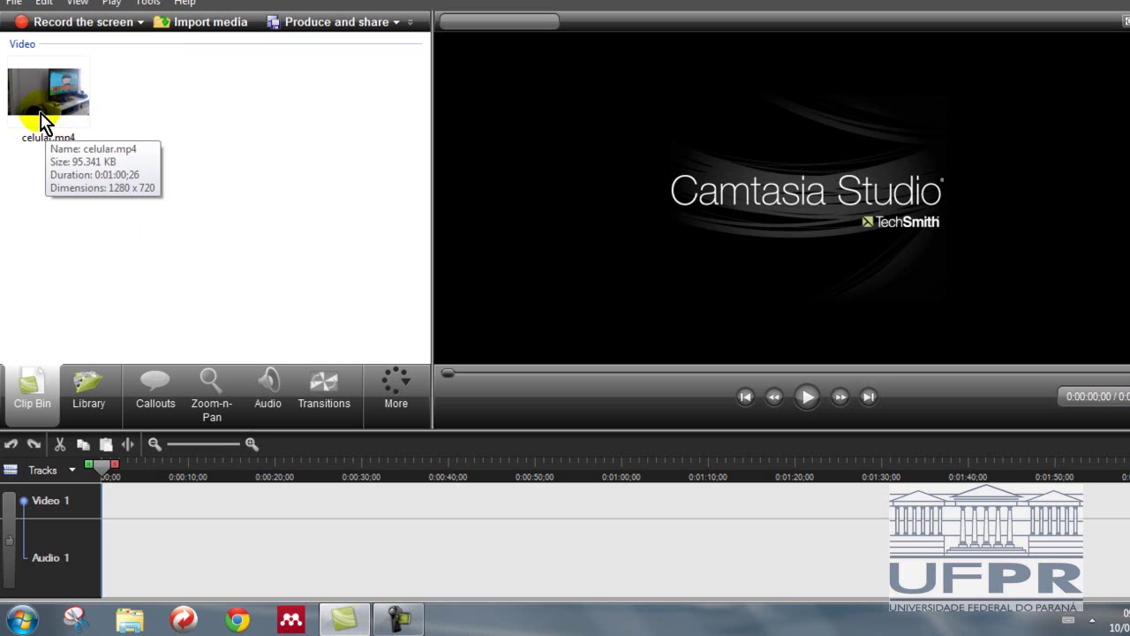
# Place celular.mp4 at the start of the timeline with the editing dimensions set to 1280 x 720 (Recording Dimensions)
pyautogui.moveTo(56, 112); pyautogui.dragTo(148, 526)
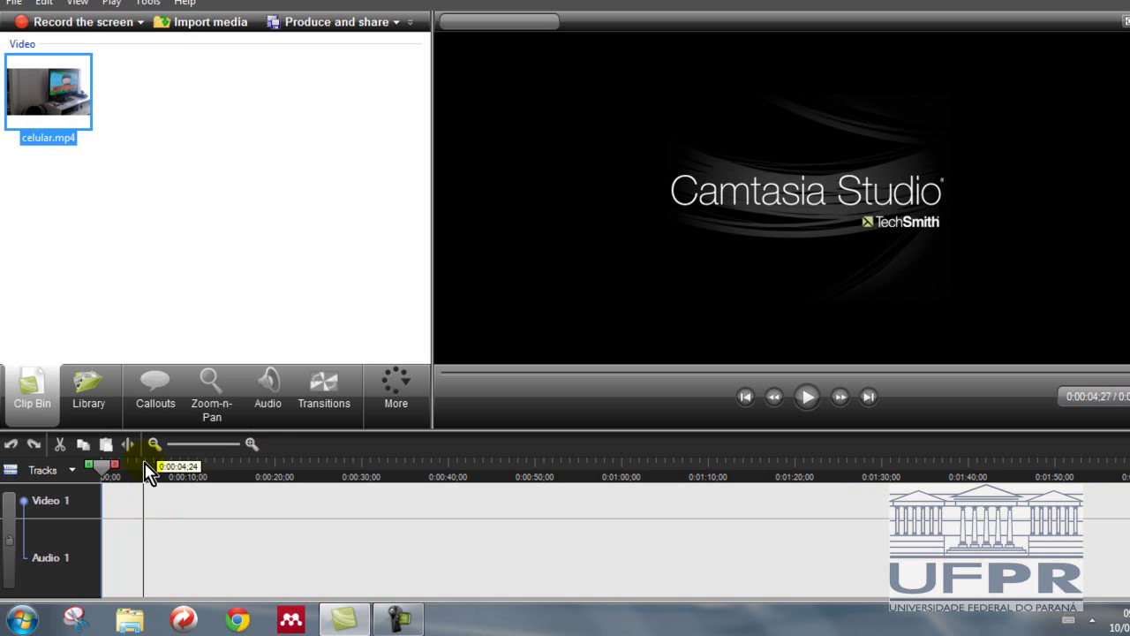
pyautogui.moveTo(42, 61); pyautogui.dragTo(154, 533)
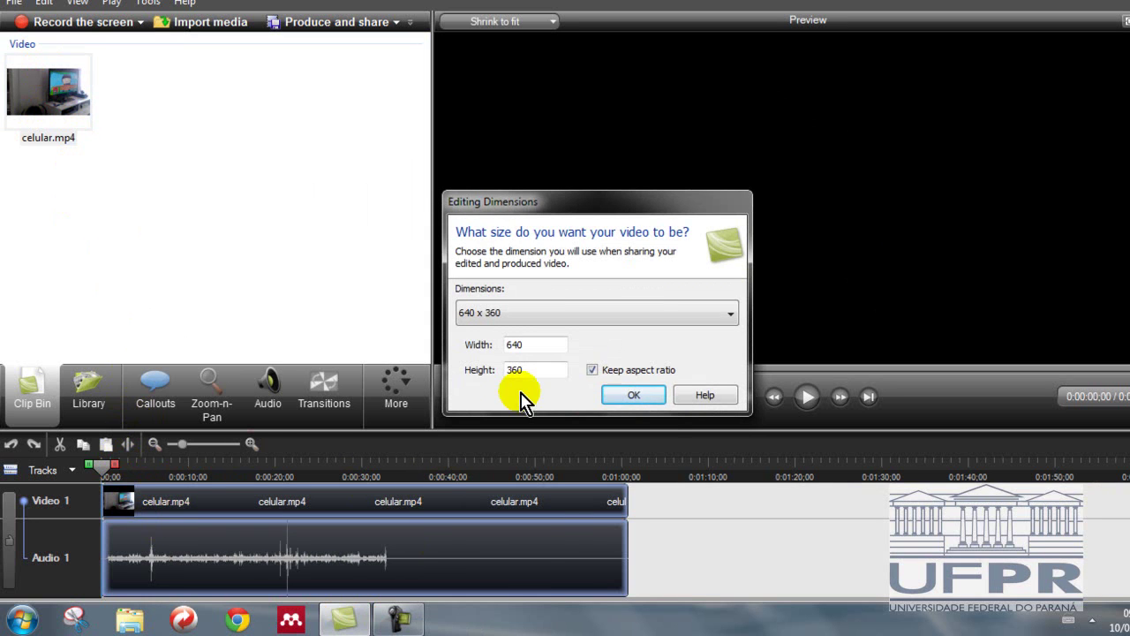
pyautogui.click(644, 309)
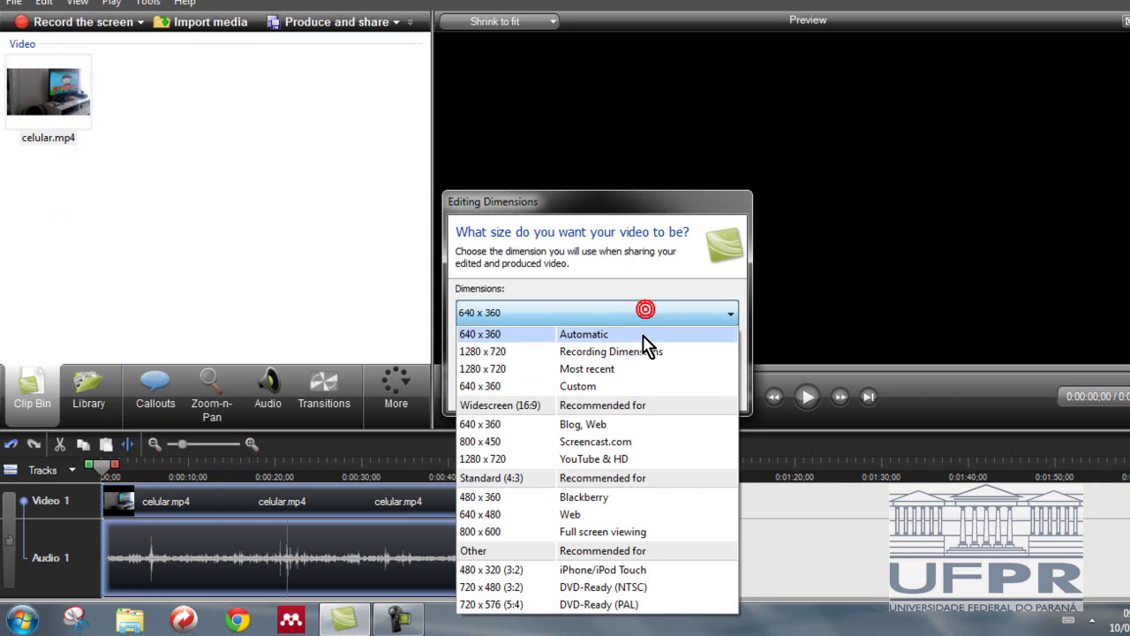
pyautogui.click(642, 349)
pyautogui.click(646, 389)
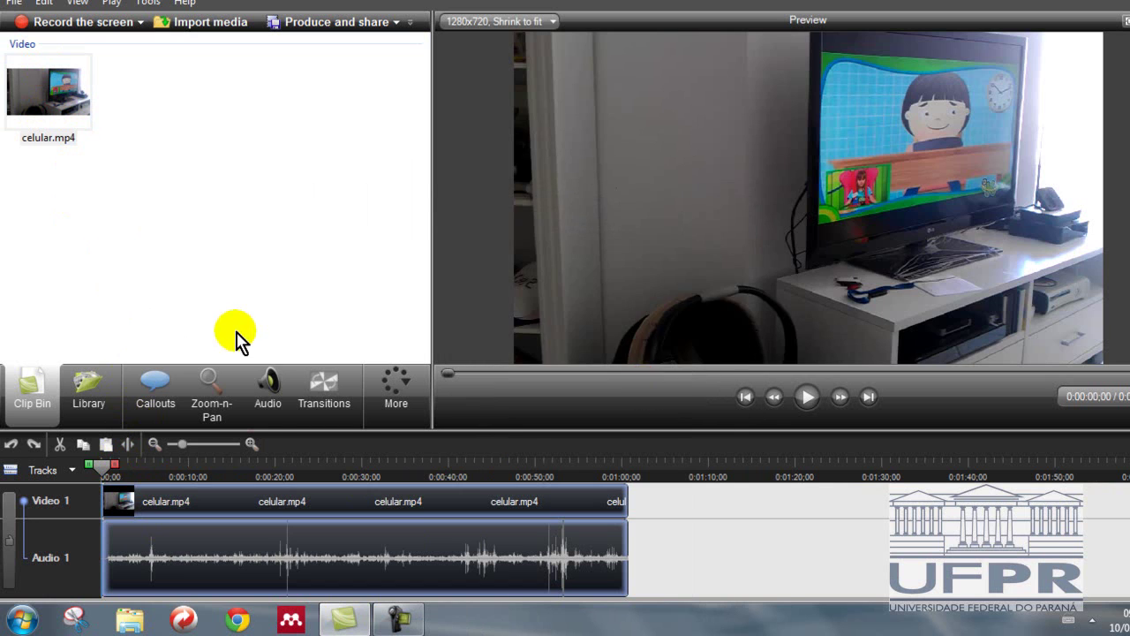
# Cut the celular.mp4 clip from the timeline
pyautogui.rightClick(293, 514)
pyautogui.click(356, 356)
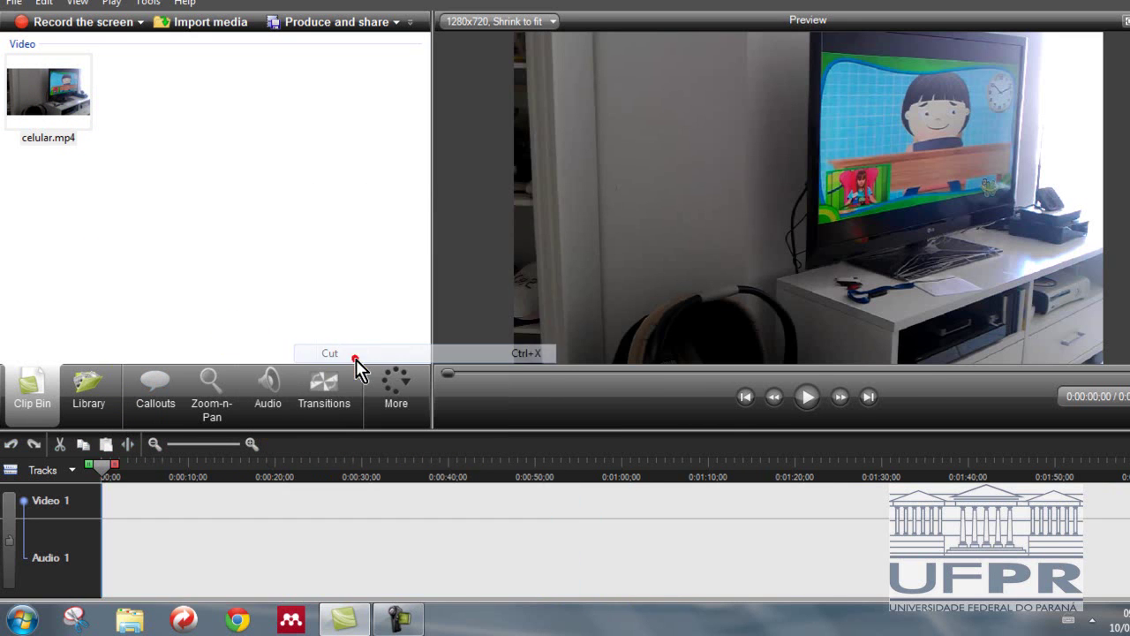
# Import camera fotografica.MPG from the desktop into the Camtasia Studio Clip Bin
pyautogui.click(340, 618)
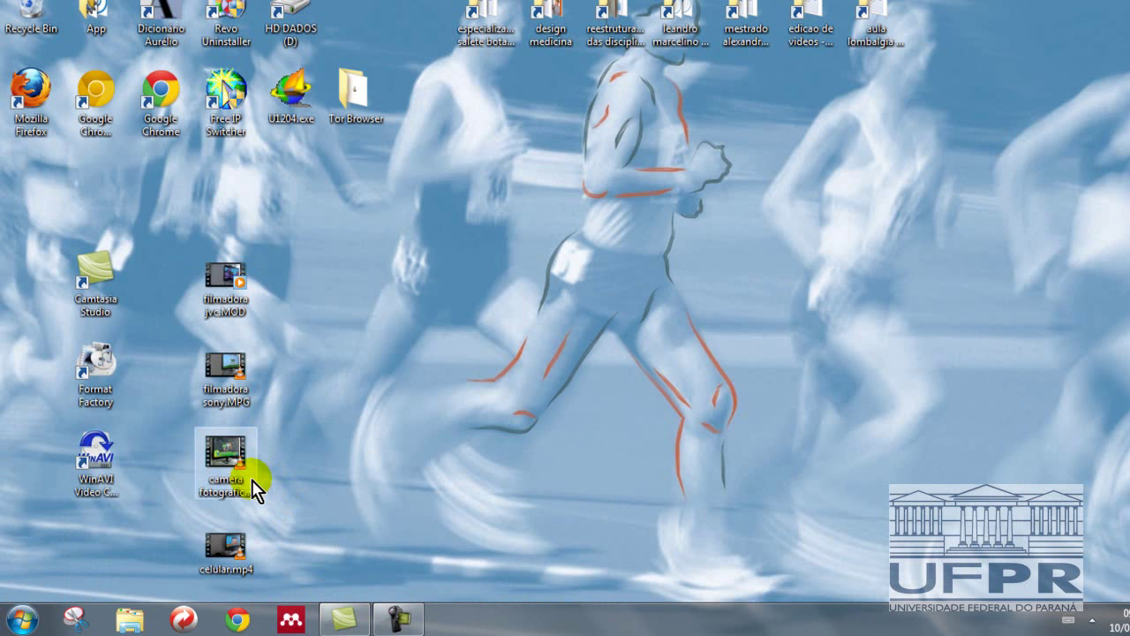
pyautogui.click(251, 481)
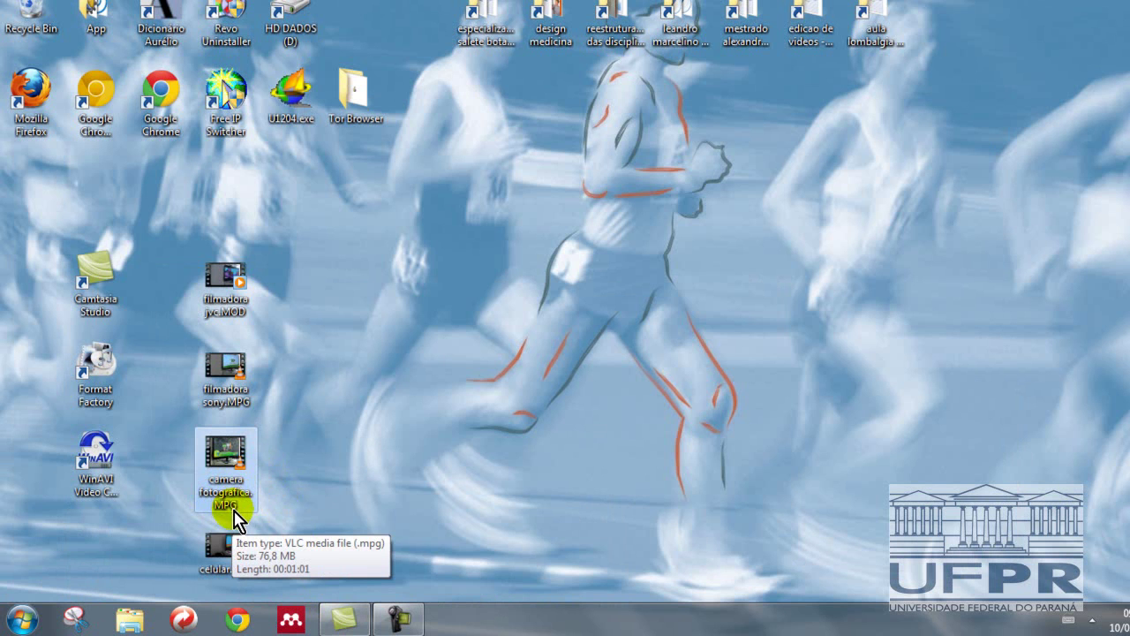
pyautogui.click(229, 461)
pyautogui.moveTo(229, 466); pyautogui.dragTo(199, 167)
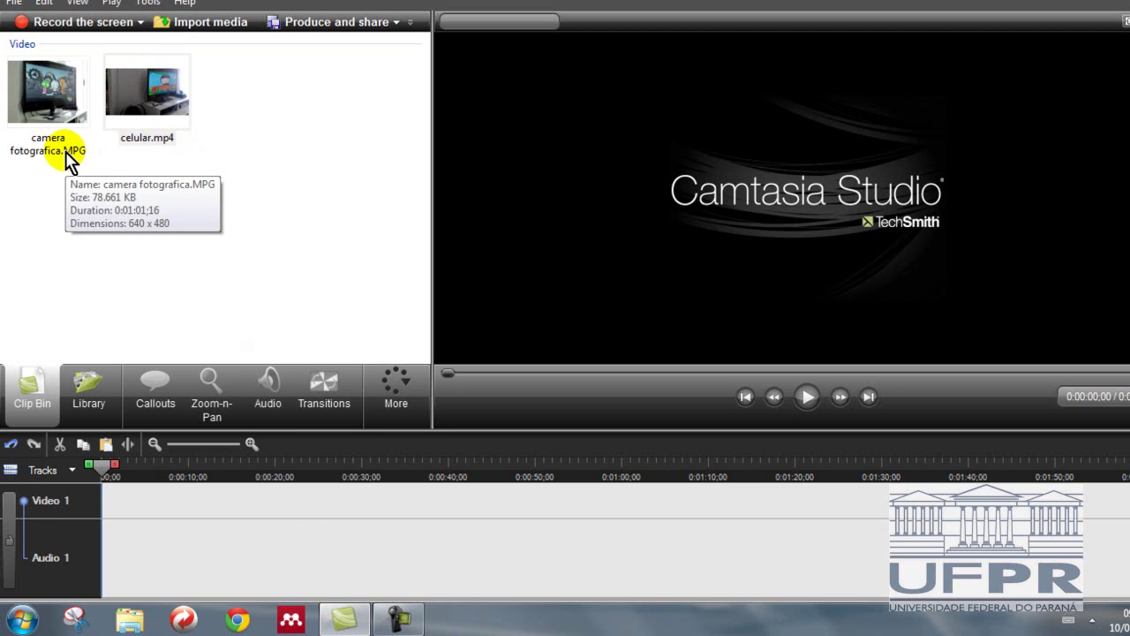
# Try to import filmadora sony.MPG from the desktop into the Camtasia Studio Clip Bin and dismiss the message
pyautogui.click(346, 625)
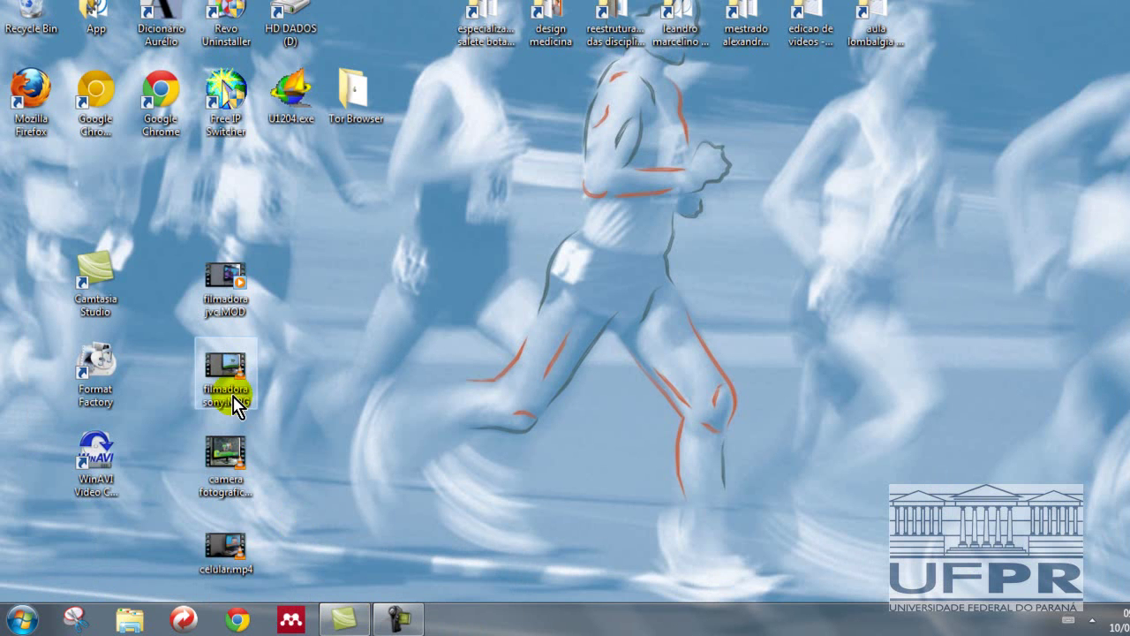
pyautogui.moveTo(223, 359); pyautogui.dragTo(211, 238)
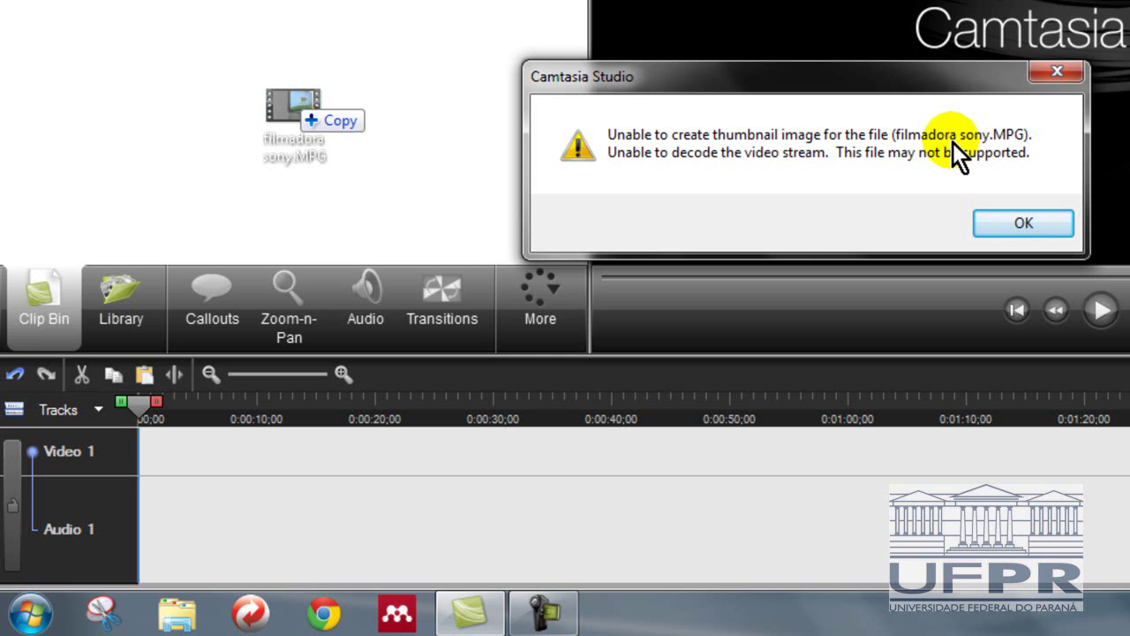
pyautogui.moveTo(867, 80); pyautogui.dragTo(679, 0)
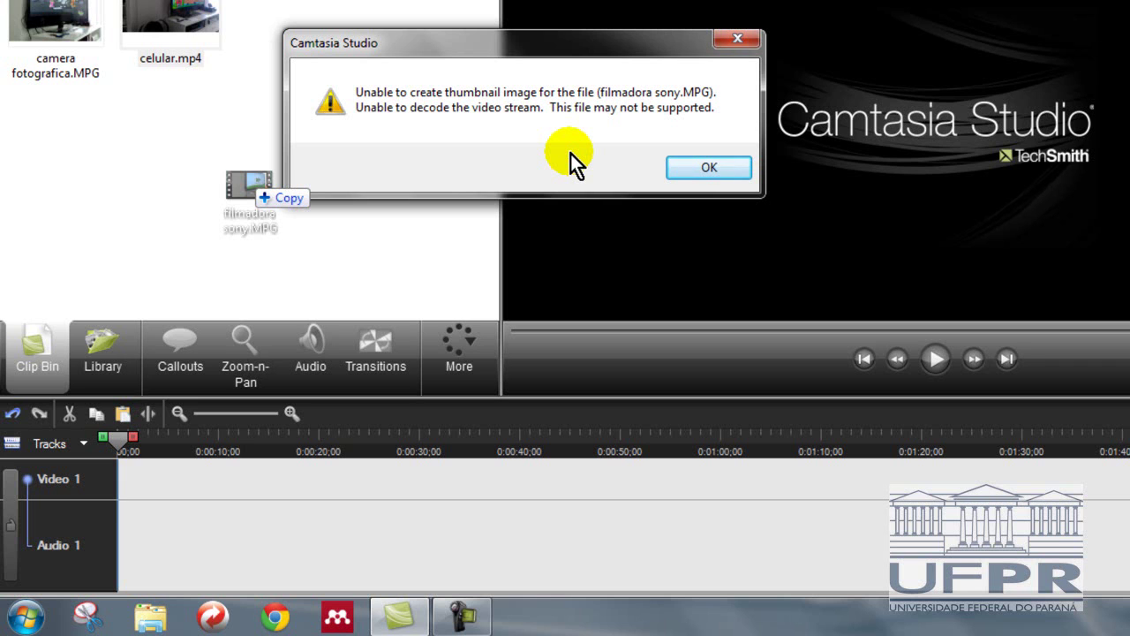
pyautogui.click(680, 169)
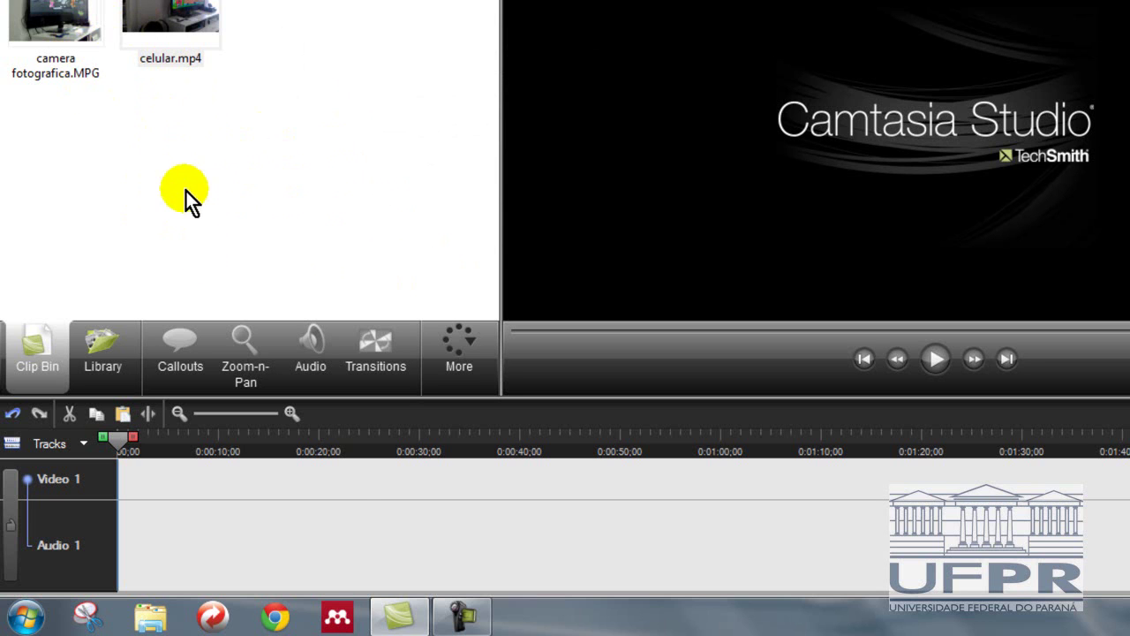
# Return to the desktop and move filmadora jvc.MOD and filmadora sony.MPG together away from the other two videos
pyautogui.click(399, 620)
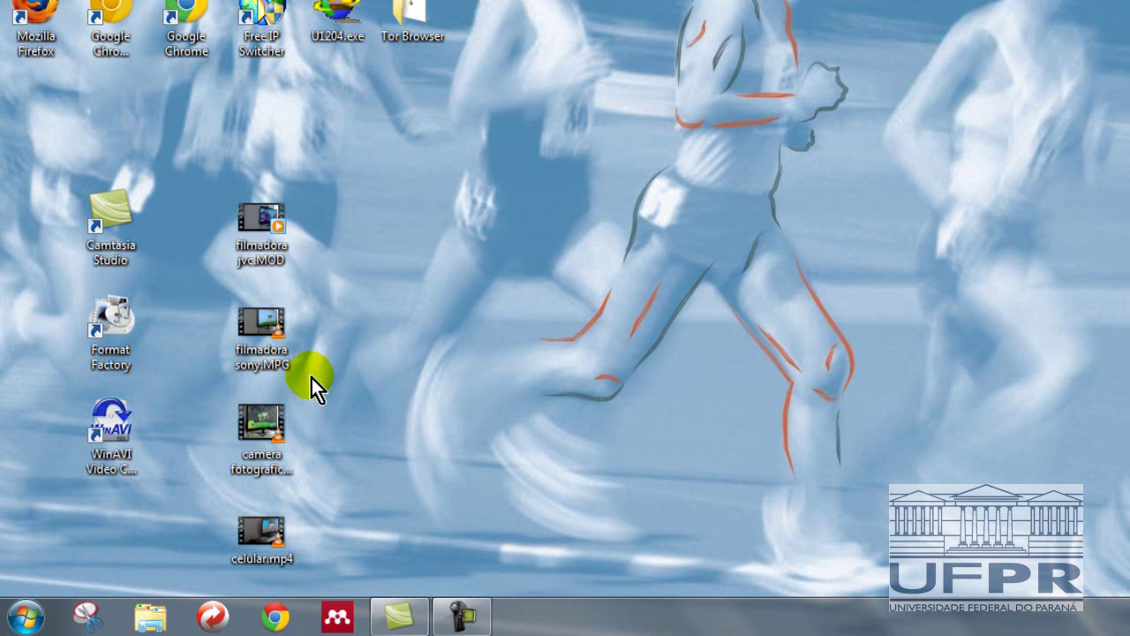
pyautogui.moveTo(312, 205); pyautogui.dragTo(249, 347)
pyautogui.moveTo(257, 234); pyautogui.dragTo(364, 223)
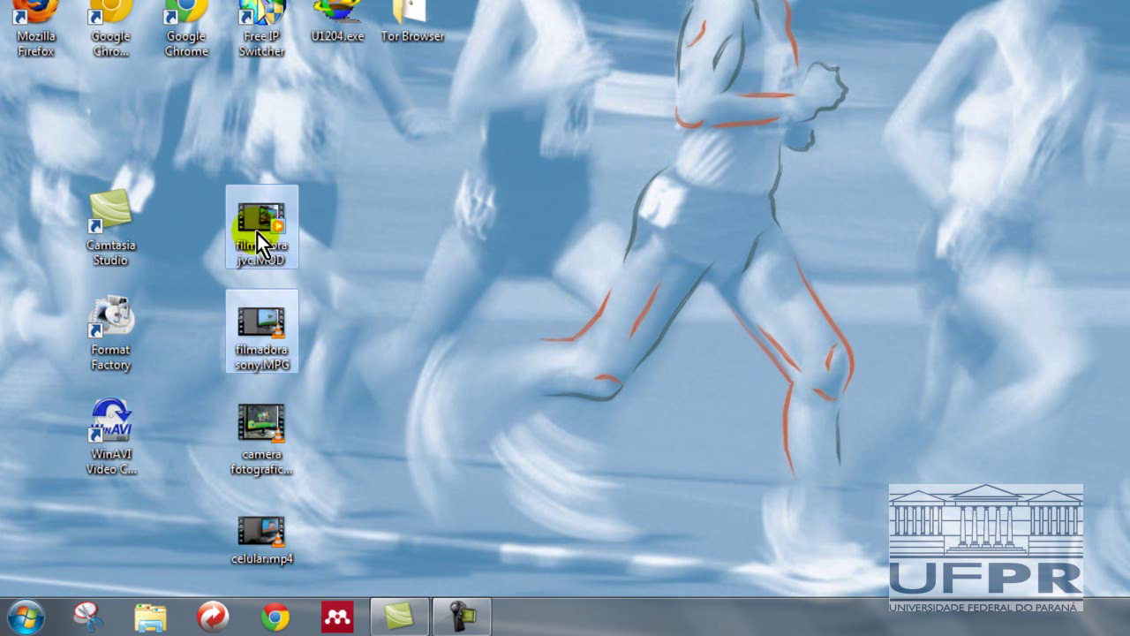
pyautogui.click(378, 205)
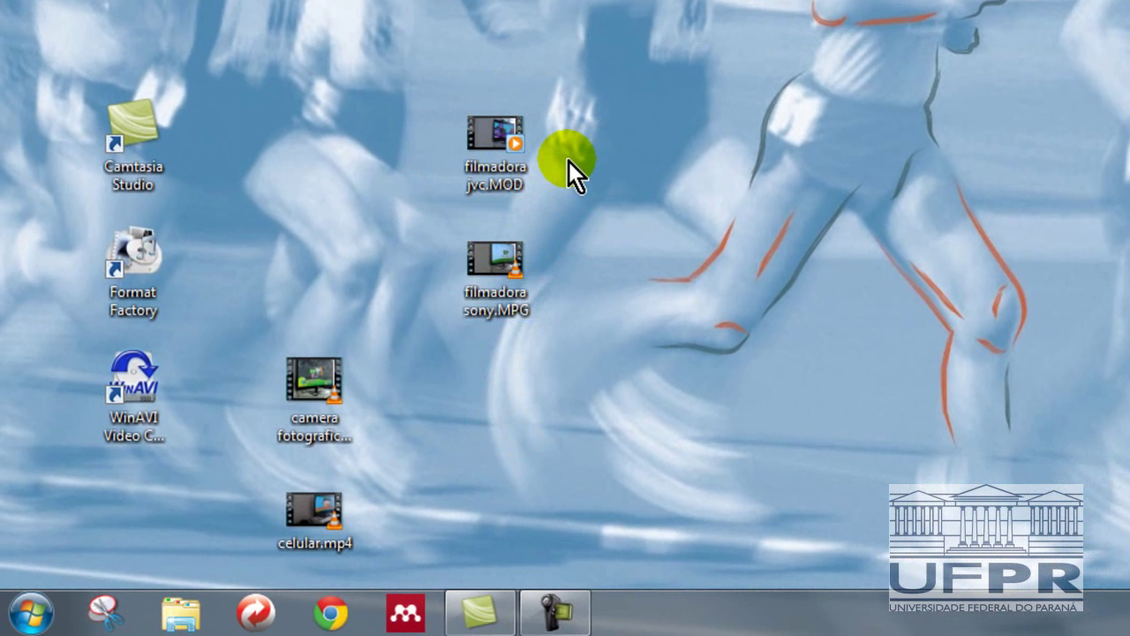
pyautogui.click(482, 614)
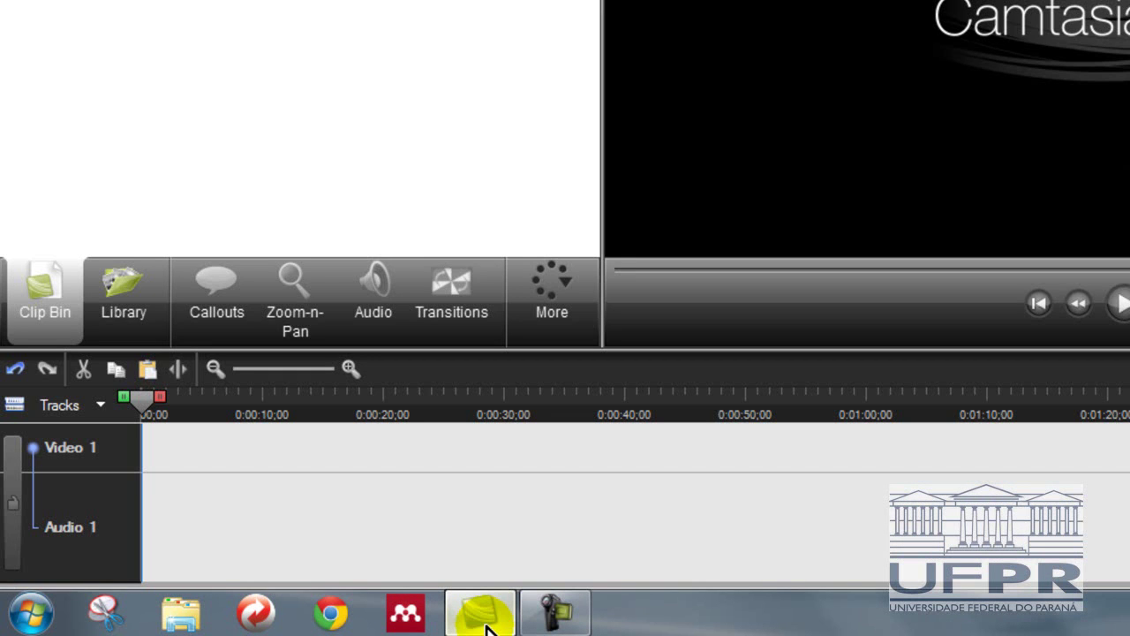
pyautogui.click(484, 619)
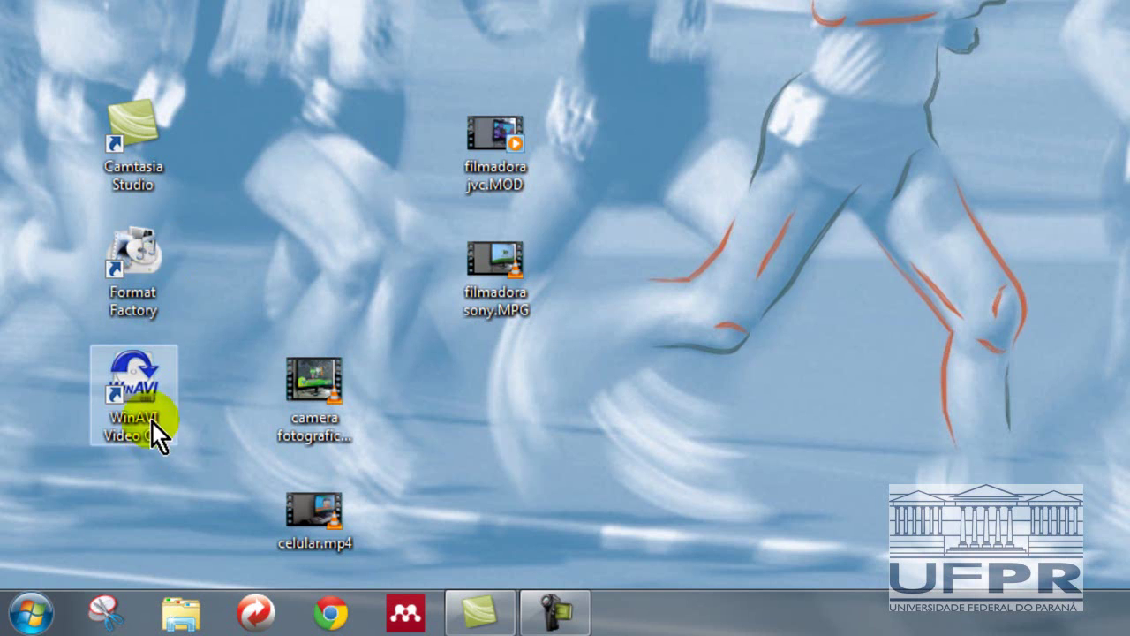
# Launch Format Factory from the desktop and decline downloading the latest version
pyautogui.doubleClick(151, 288)
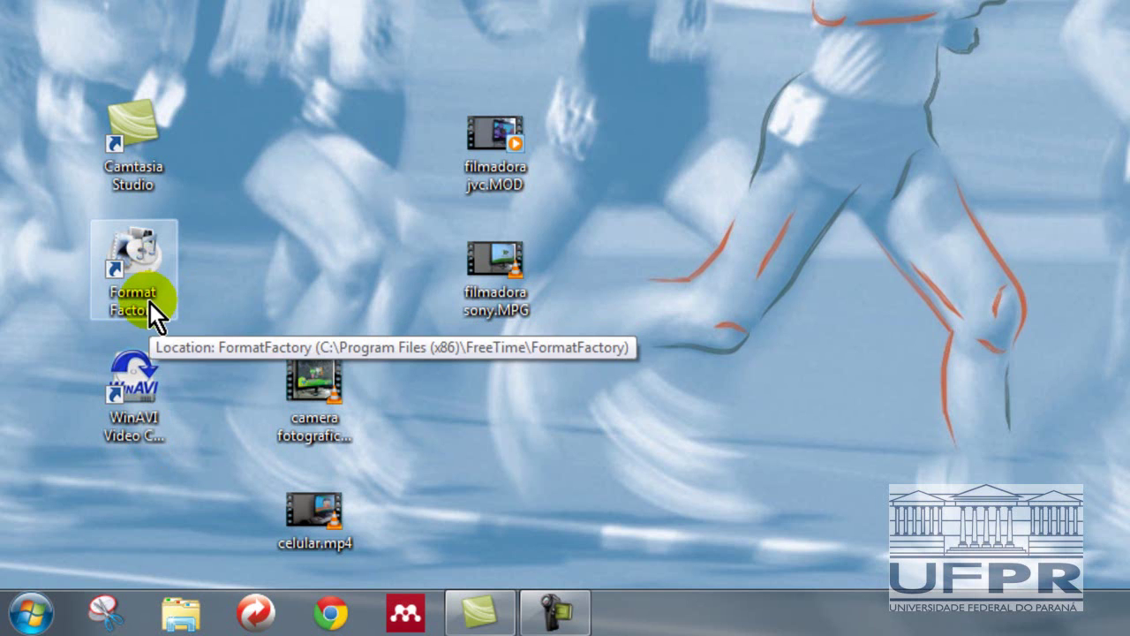
pyautogui.doubleClick(150, 302)
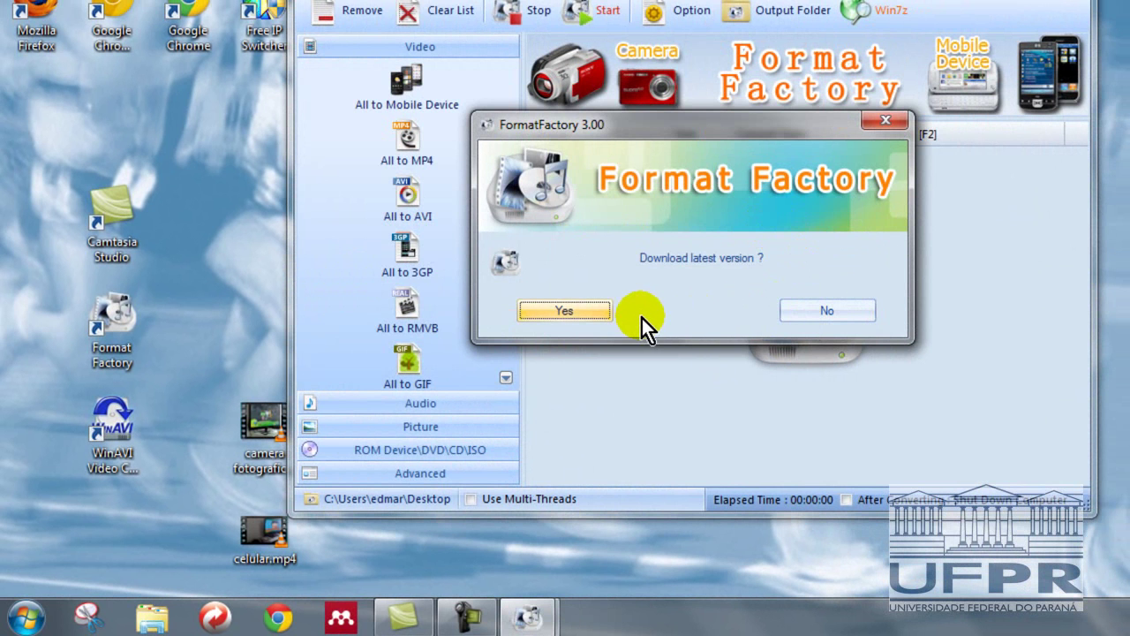
pyautogui.click(830, 309)
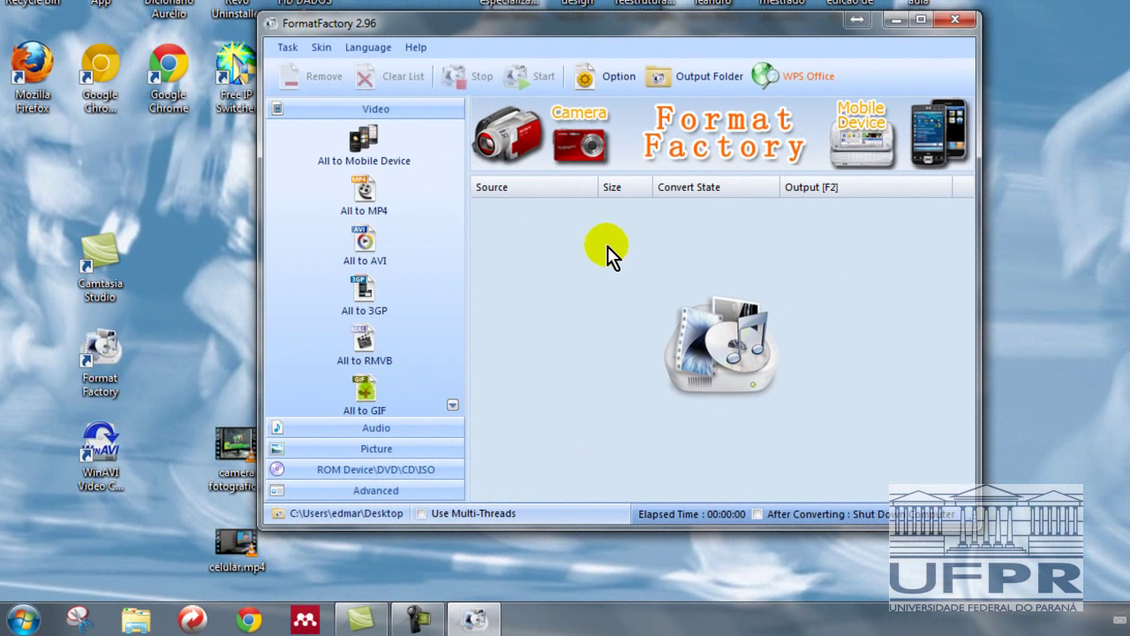
# Open and close the All to MP4 conversion, and look through the available video output formats
pyautogui.click(370, 203)
pyautogui.click(919, 42)
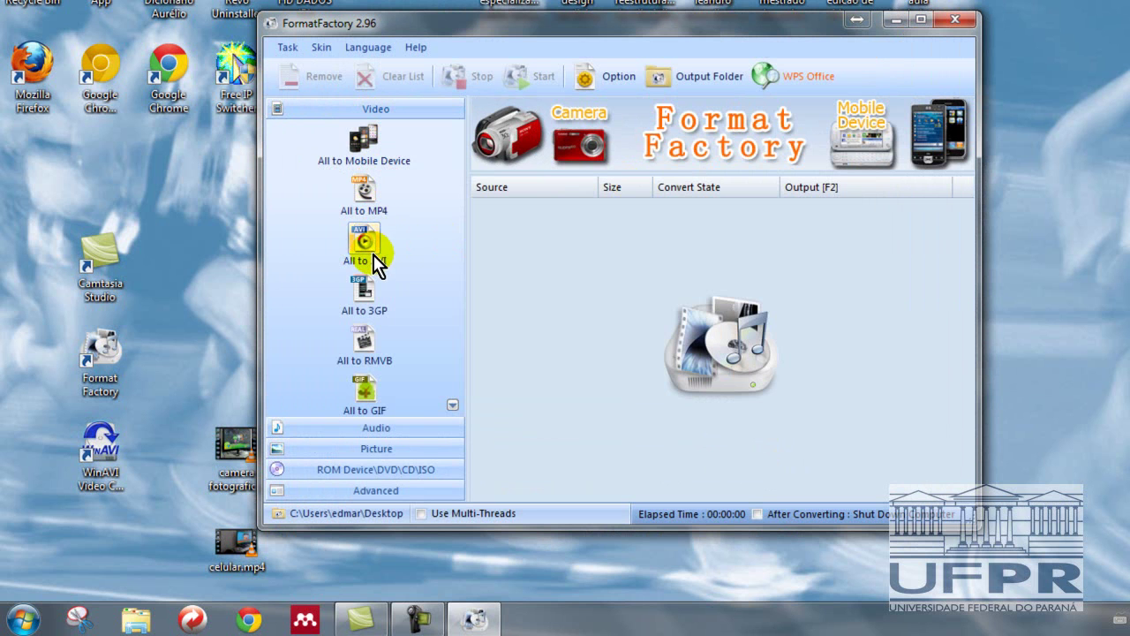
pyautogui.click(453, 407)
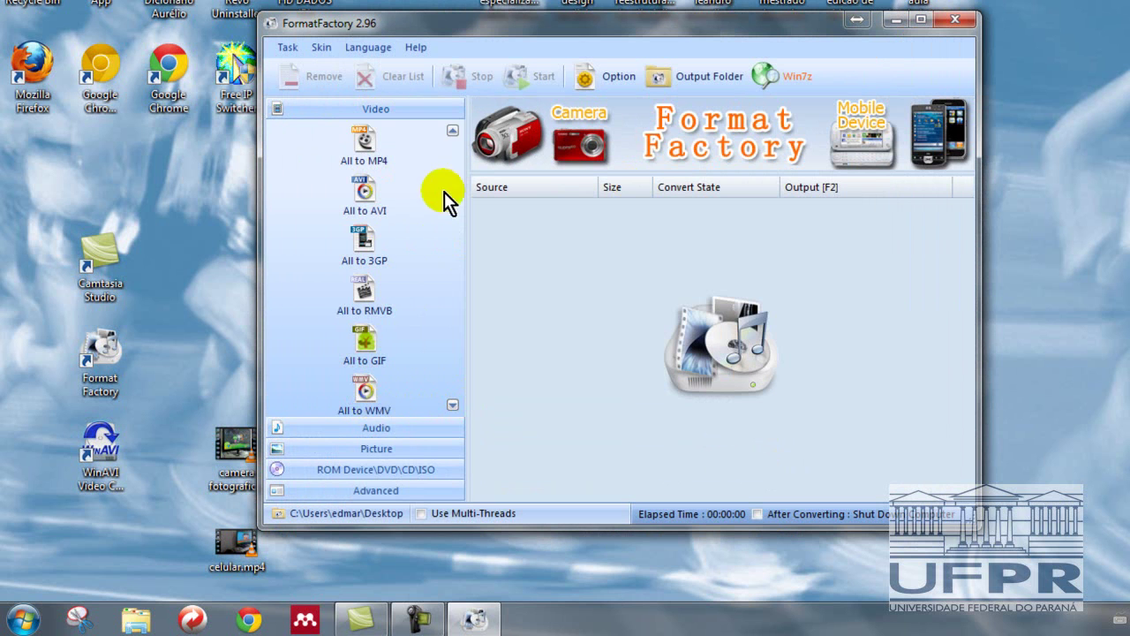
pyautogui.click(452, 130)
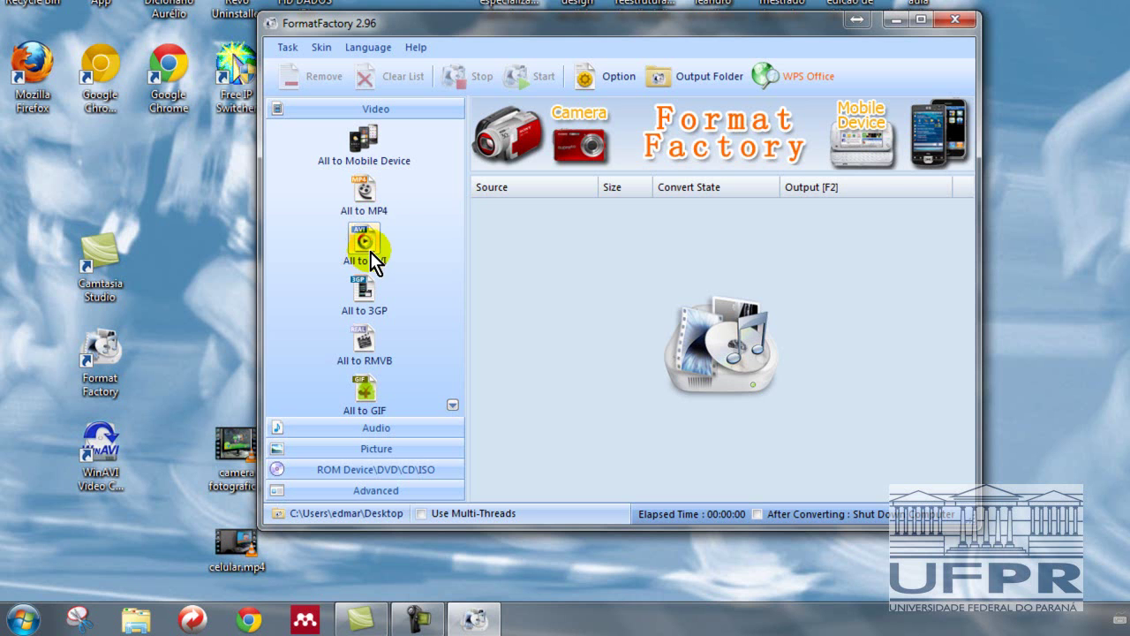
# Open the All to WMV conversion and move its dialog partly off the main Format Factory window
pyautogui.click(452, 404)
pyautogui.click(452, 404)
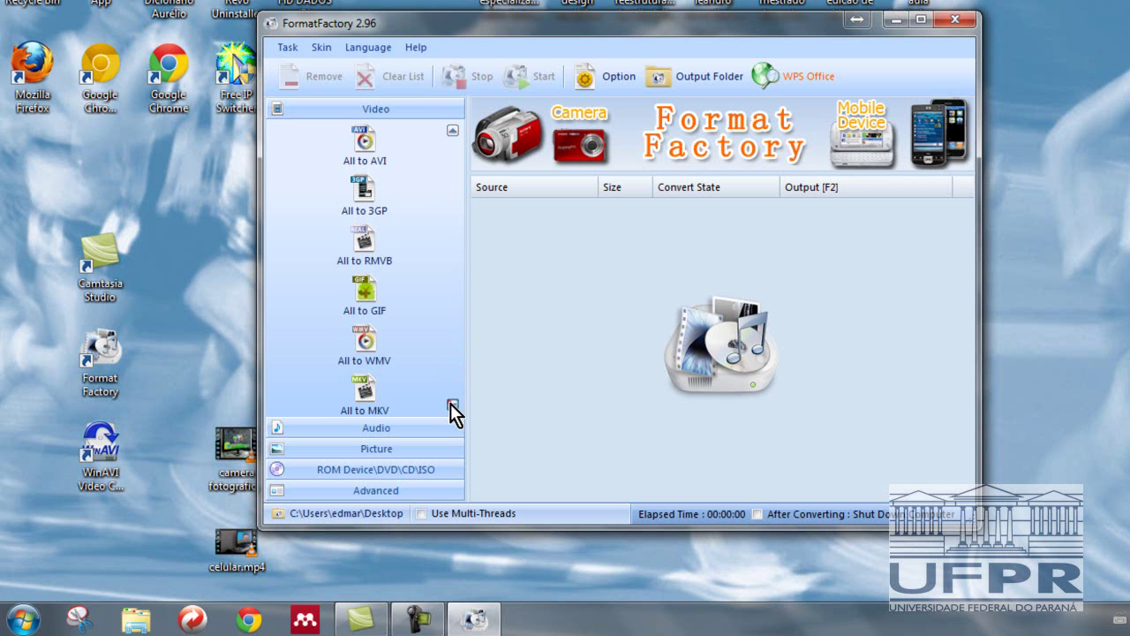
pyautogui.click(362, 335)
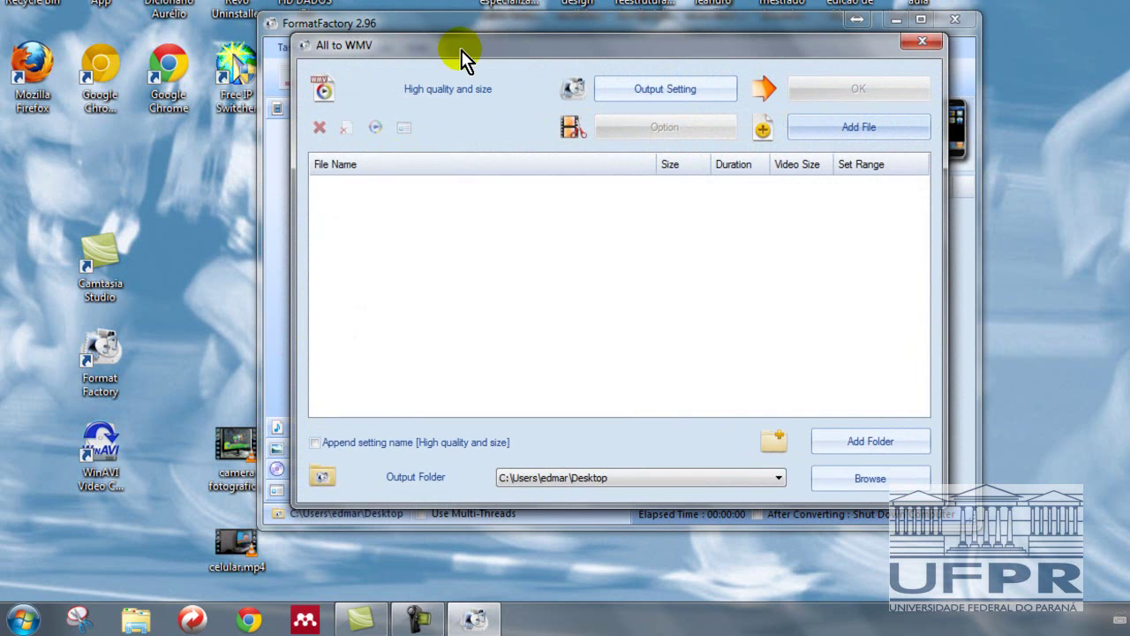
pyautogui.moveTo(489, 44); pyautogui.dragTo(572, 55)
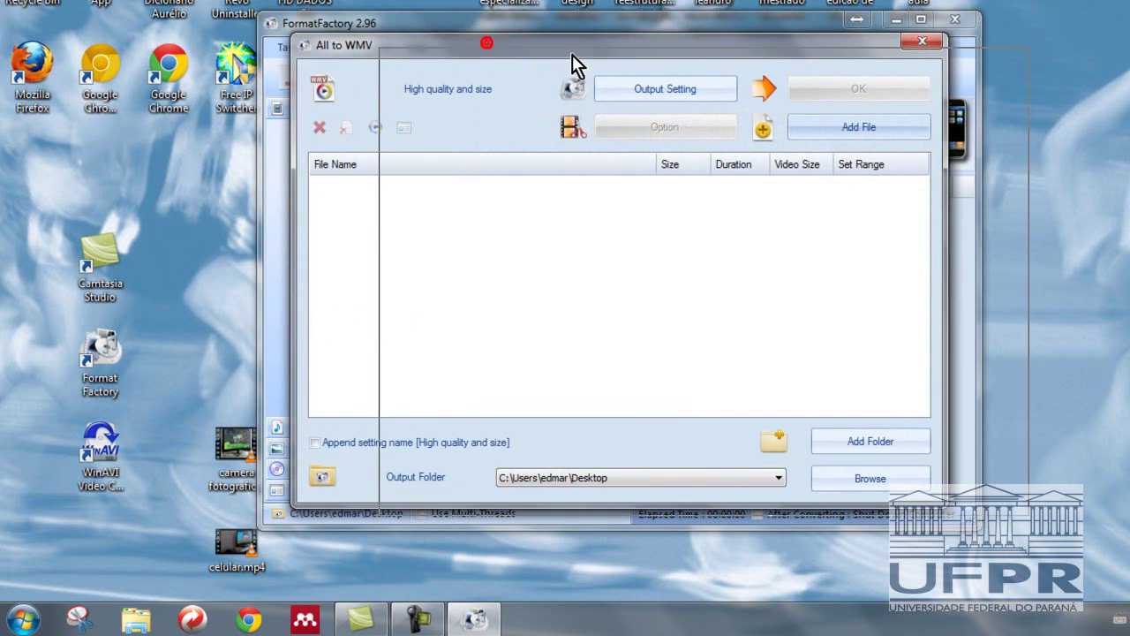
pyautogui.click(322, 18)
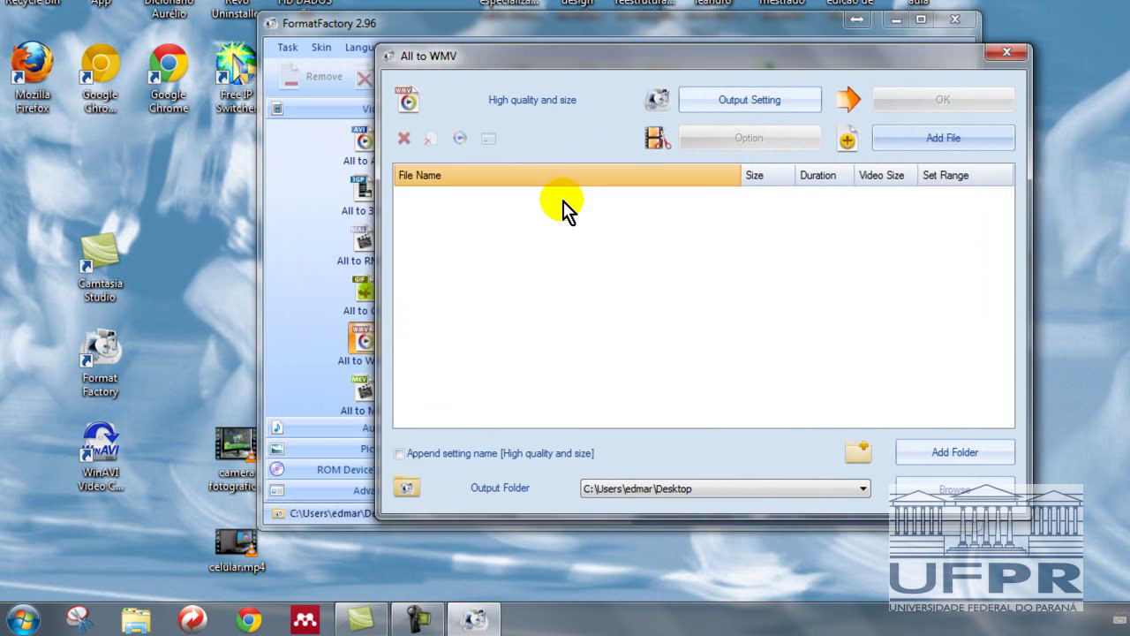
# Add filmadora jvc.MOD from the Desktop folder to the WMV conversion
pyautogui.click(896, 141)
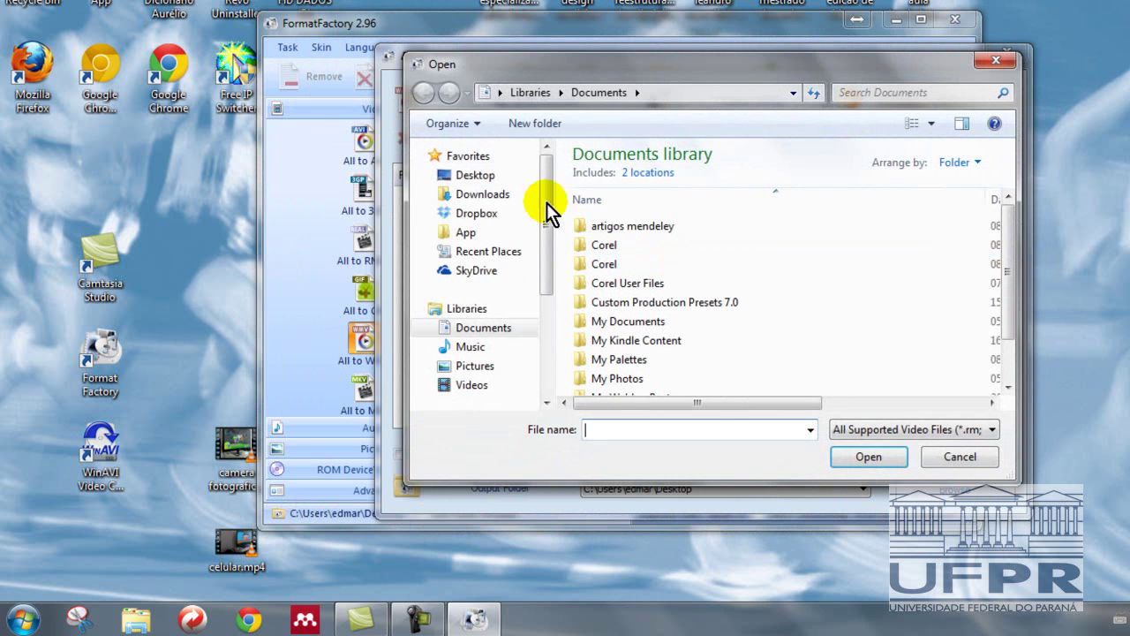
pyautogui.click(496, 176)
pyautogui.moveTo(1008, 187); pyautogui.dragTo(1011, 289)
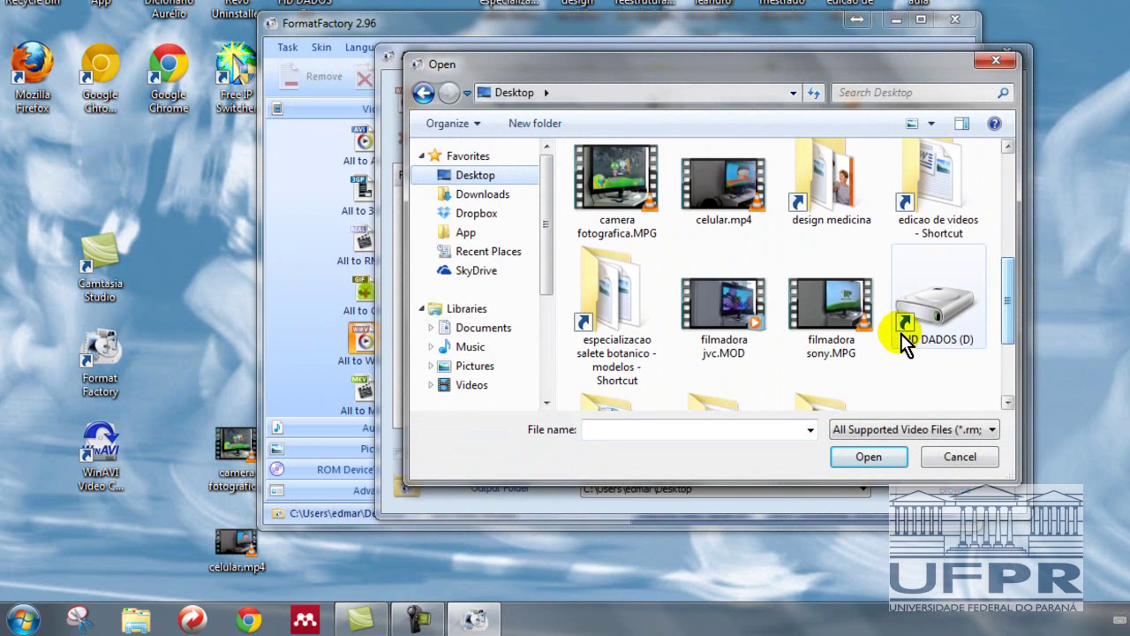
pyautogui.doubleClick(739, 356)
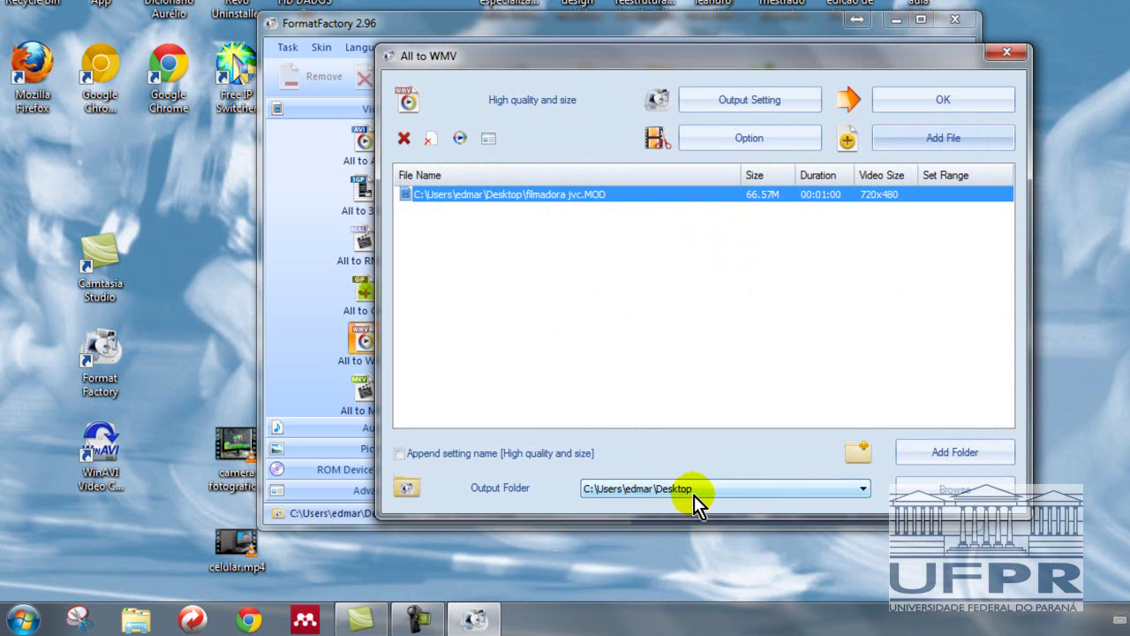
# Confirm and run the WMV conversion of filmadora jvc.MOD, and close Format Factory once it completes
pyautogui.click(924, 109)
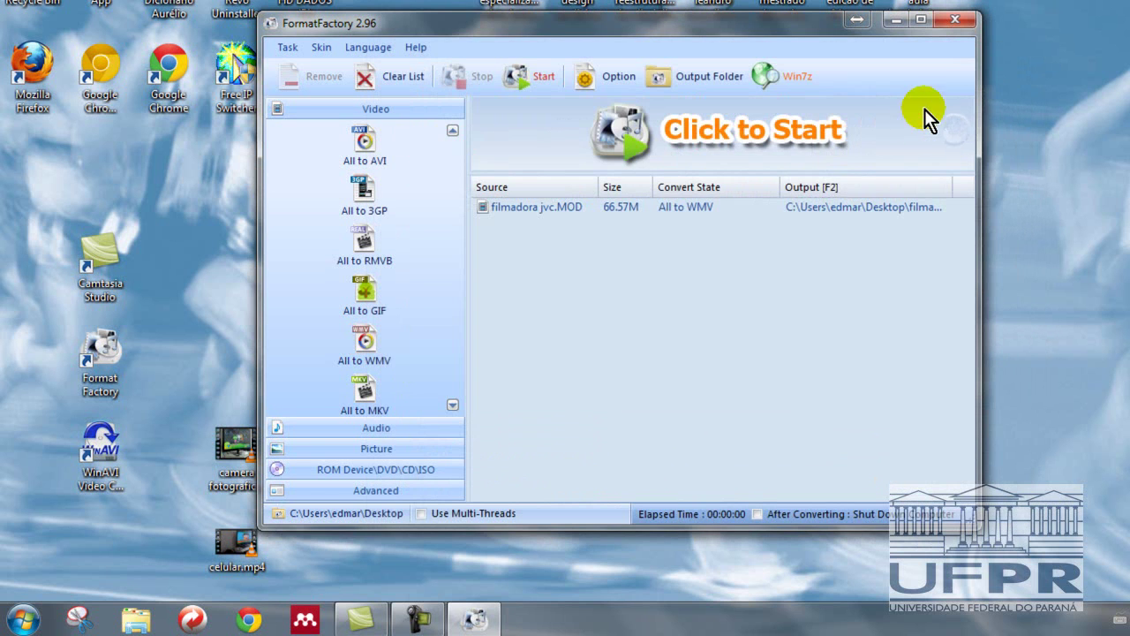
pyautogui.click(541, 76)
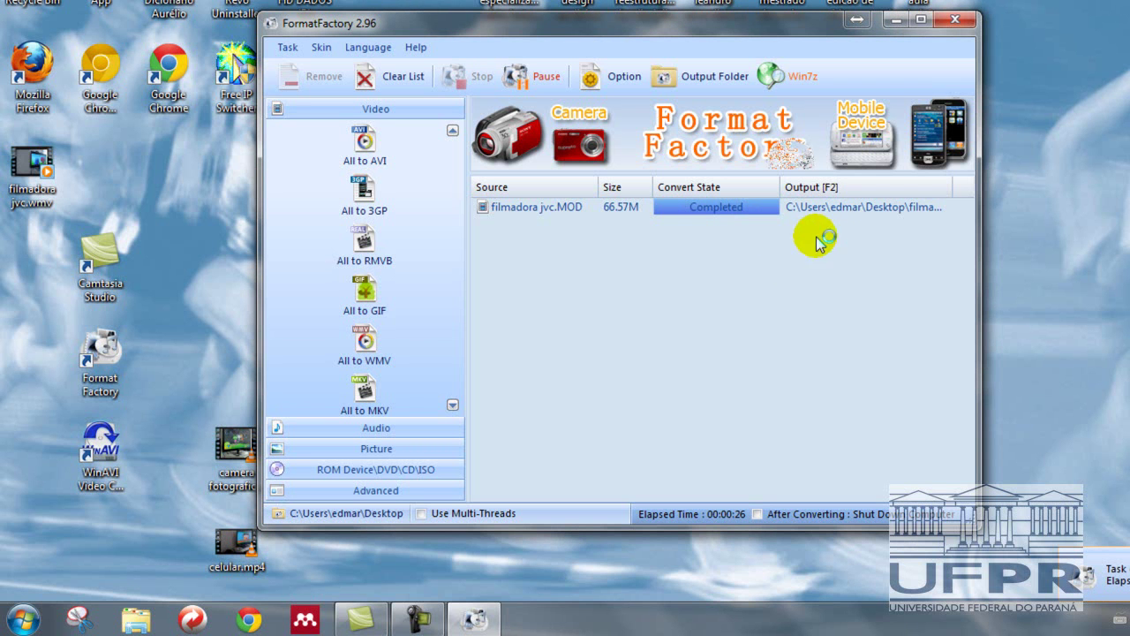
pyautogui.click(943, 27)
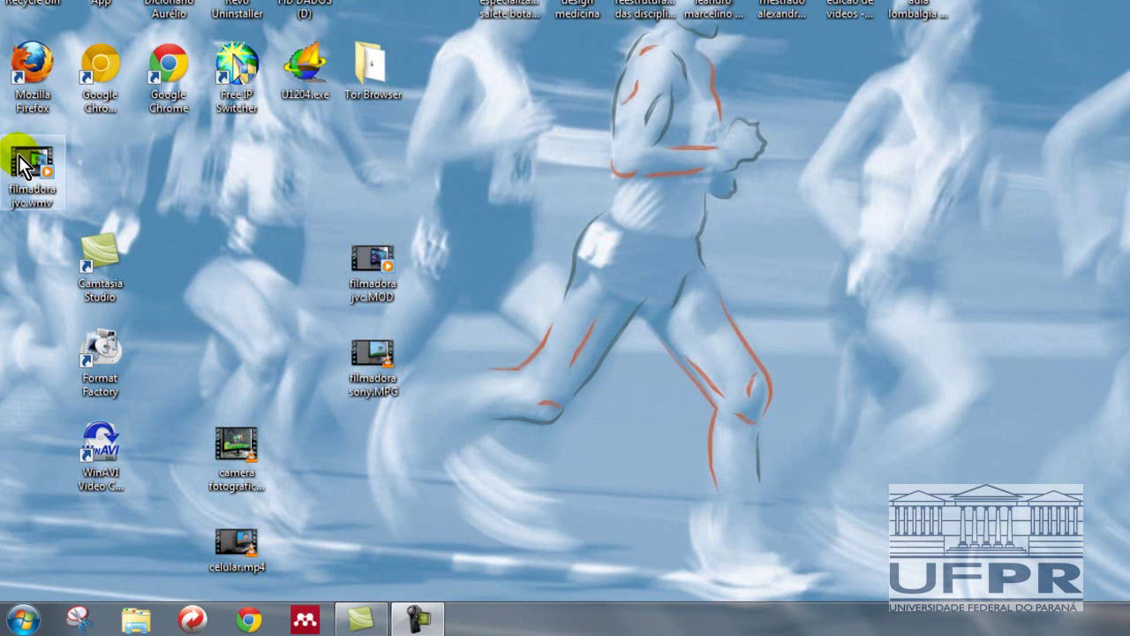
# Try to import filmadora jvc.wmv from the desktop into the Camtasia Studio Clip Bin, and return to the desktop
pyautogui.moveTo(19, 156); pyautogui.dragTo(150, 232)
pyautogui.moveTo(271, 352); pyautogui.dragTo(361, 617)
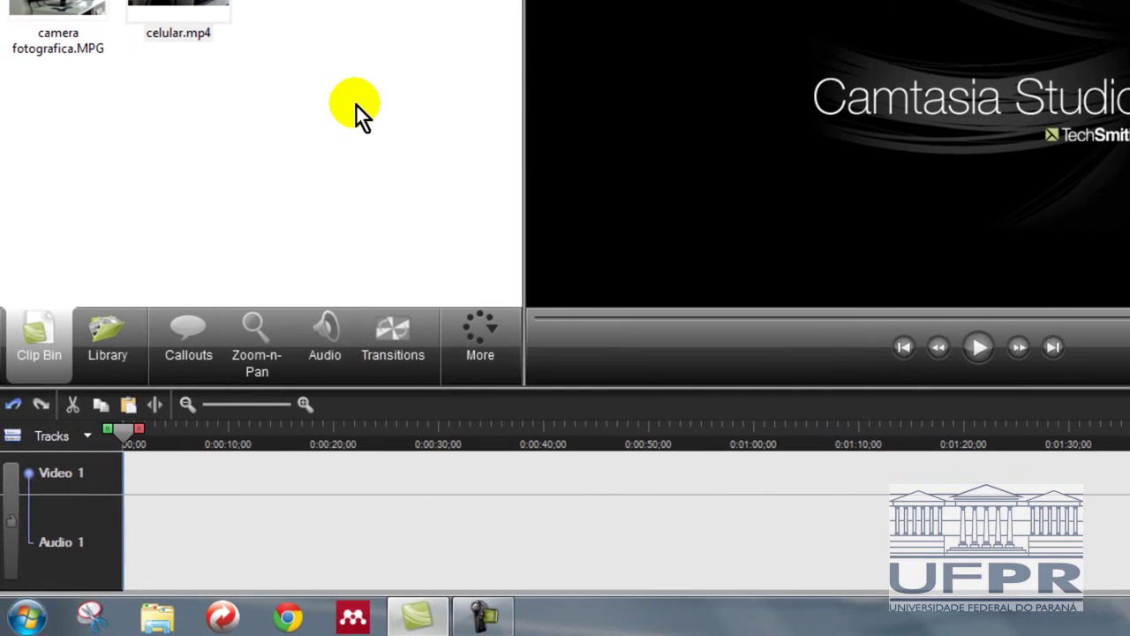
pyautogui.moveTo(356, 105); pyautogui.dragTo(292, 66)
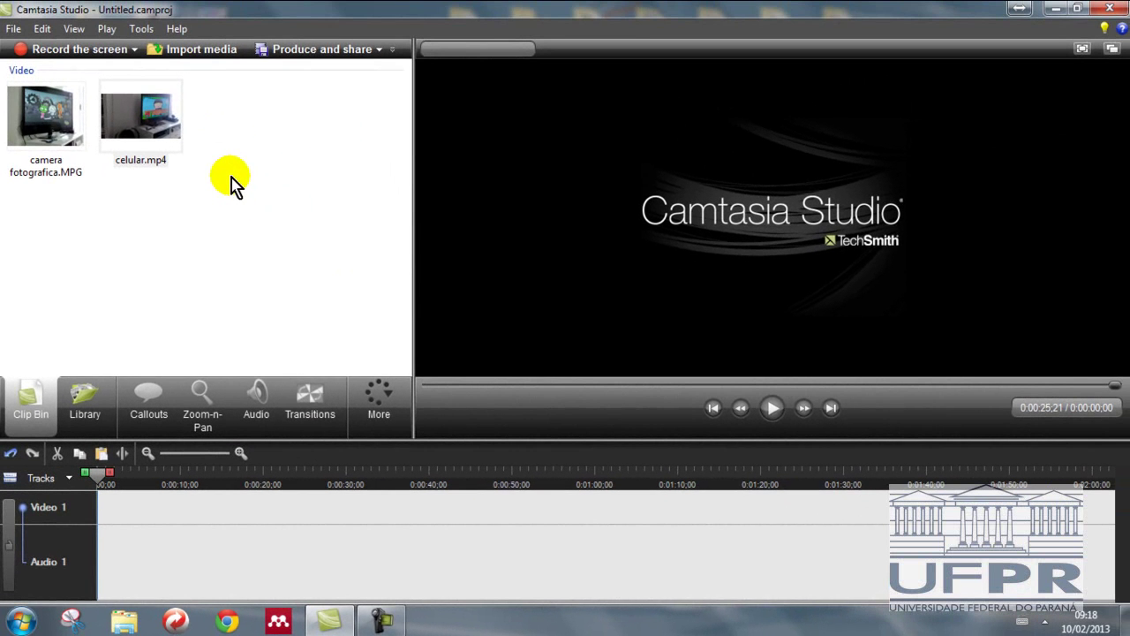
pyautogui.click(1058, 7)
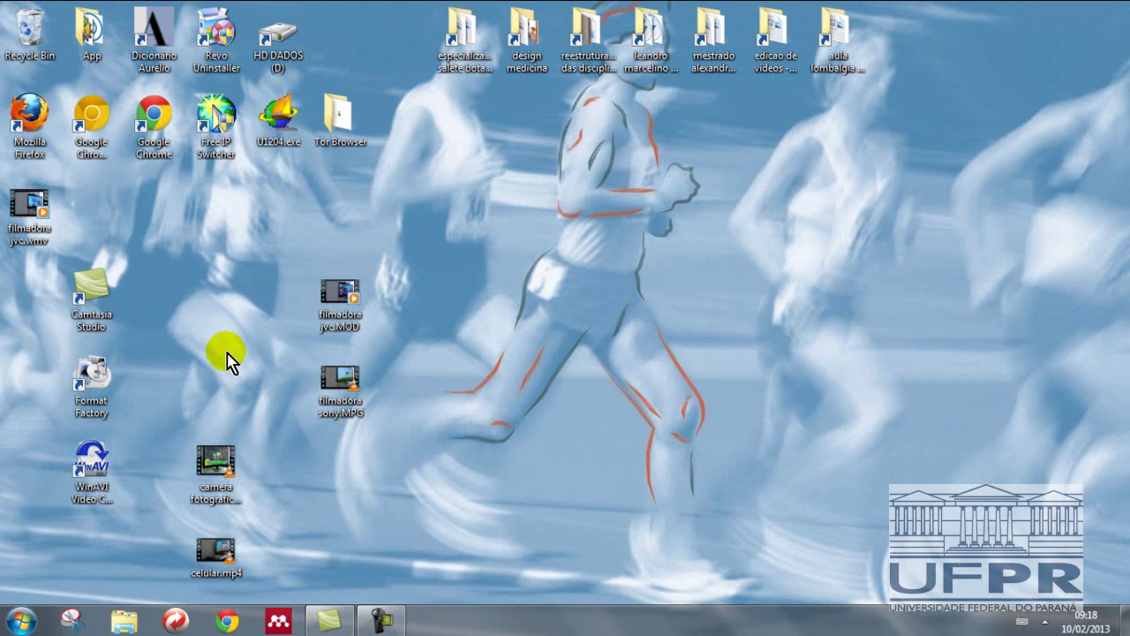
# Reopen Format Factory and add filmadora jvc.MOD from the desktop to an All to AVI conversion
pyautogui.doubleClick(106, 385)
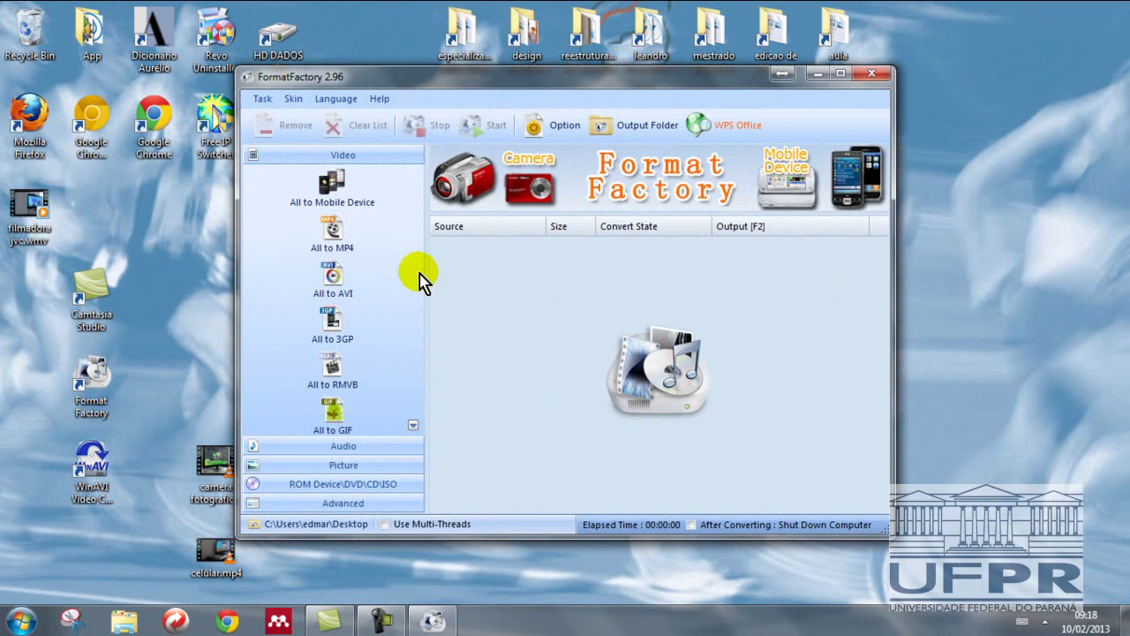
pyautogui.click(344, 288)
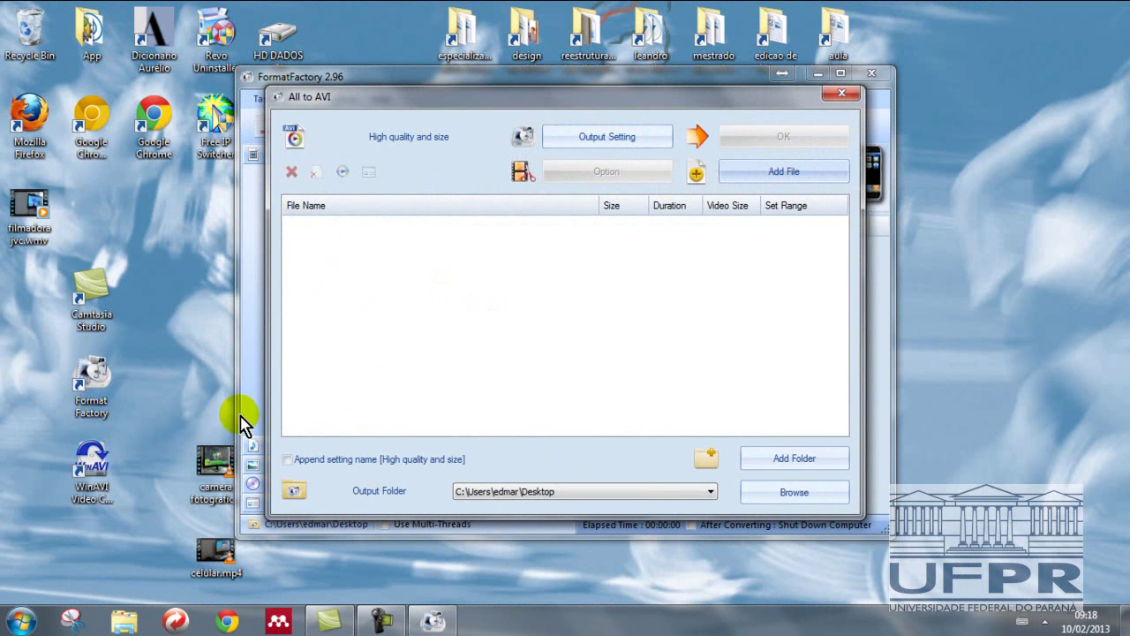
pyautogui.click(751, 179)
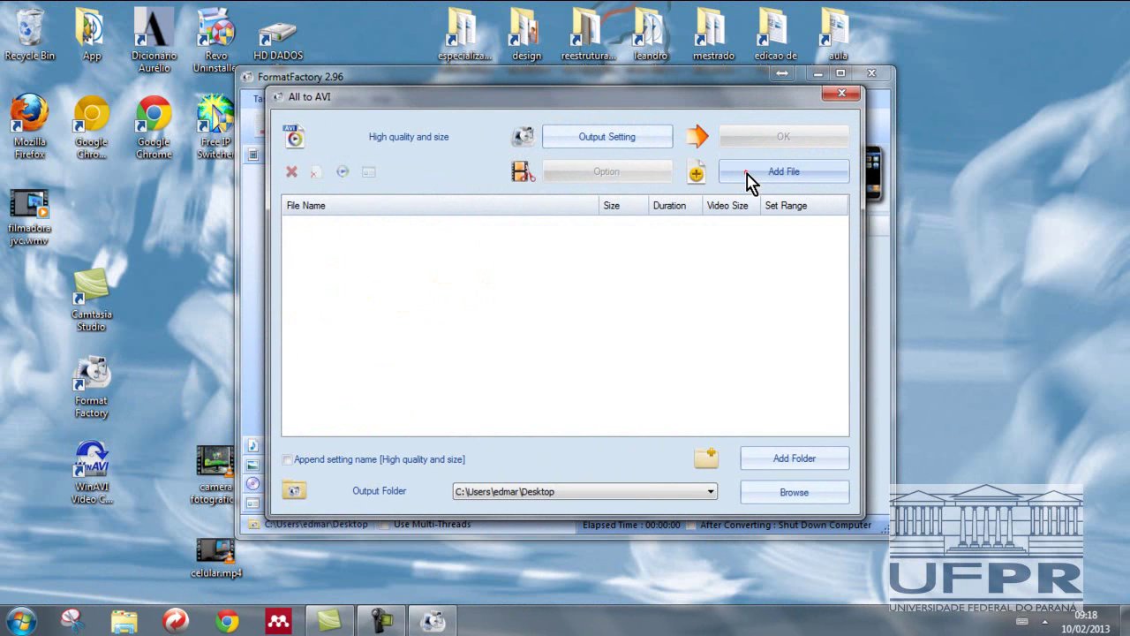
pyautogui.moveTo(825, 260); pyautogui.dragTo(825, 347)
pyautogui.doubleClick(578, 391)
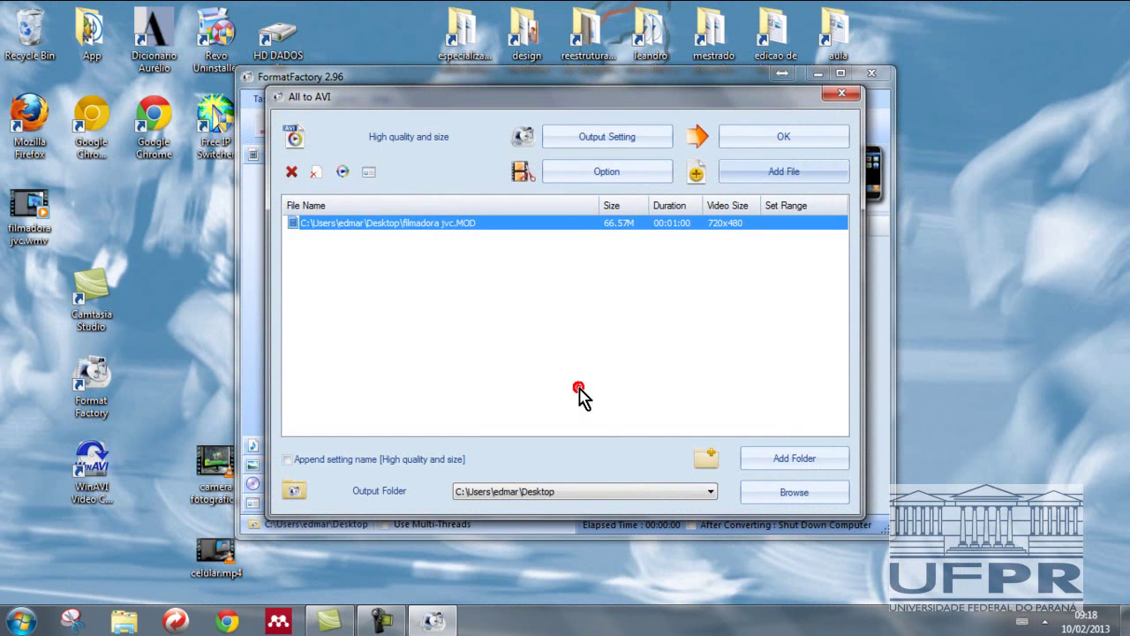
# Confirm and run the AVI conversion of filmadora jvc.MOD, and close Format Factory once it completes
pyautogui.click(785, 140)
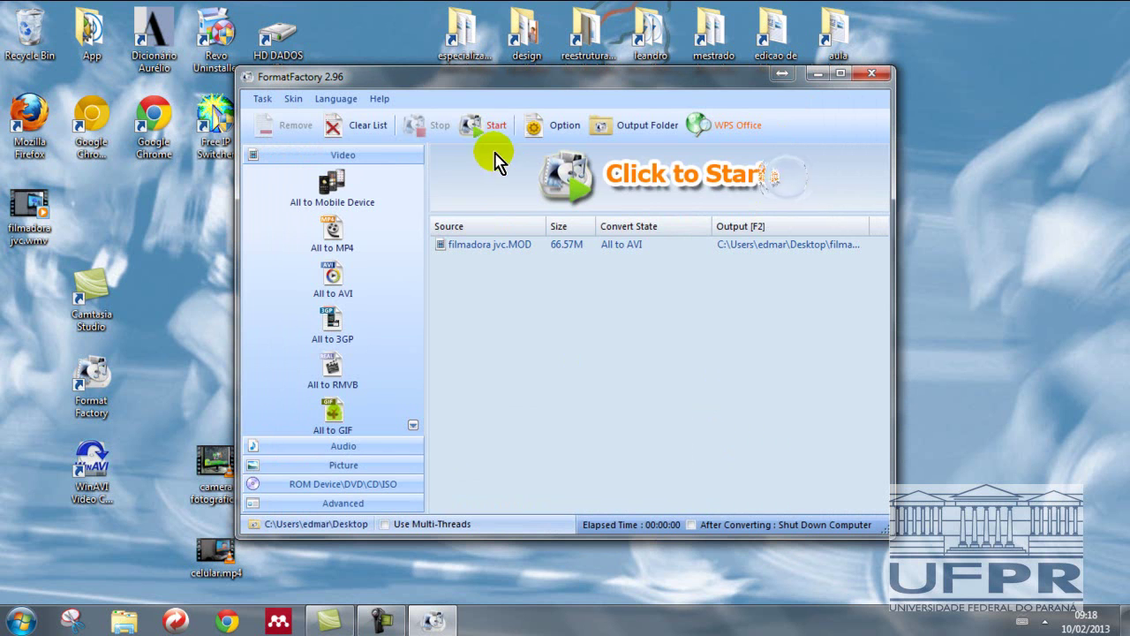
pyautogui.click(487, 126)
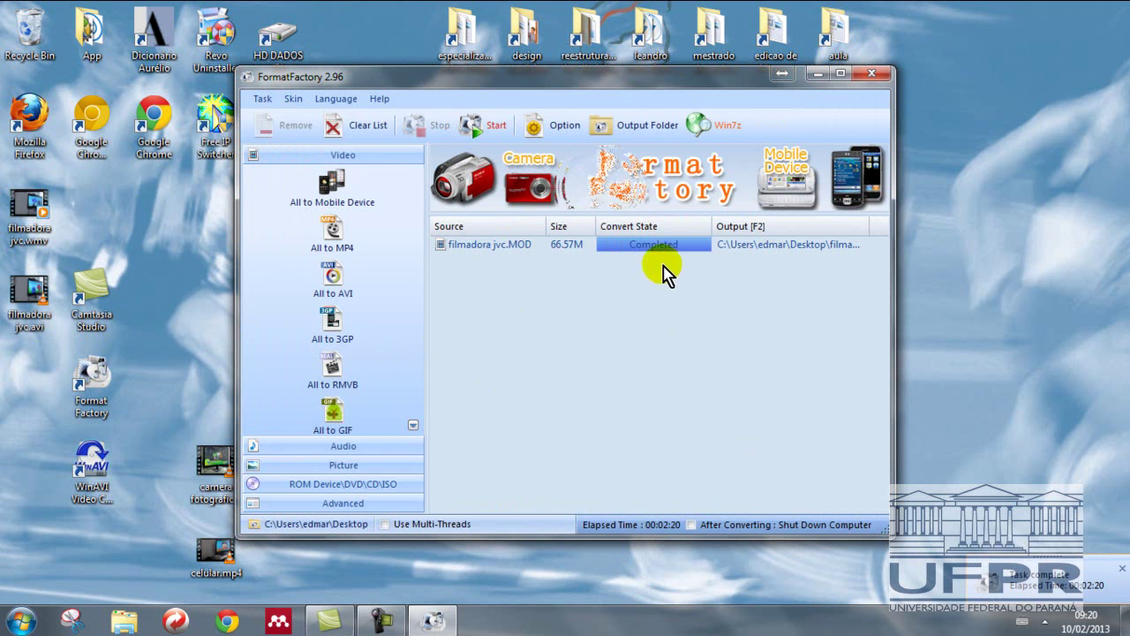
pyautogui.click(872, 74)
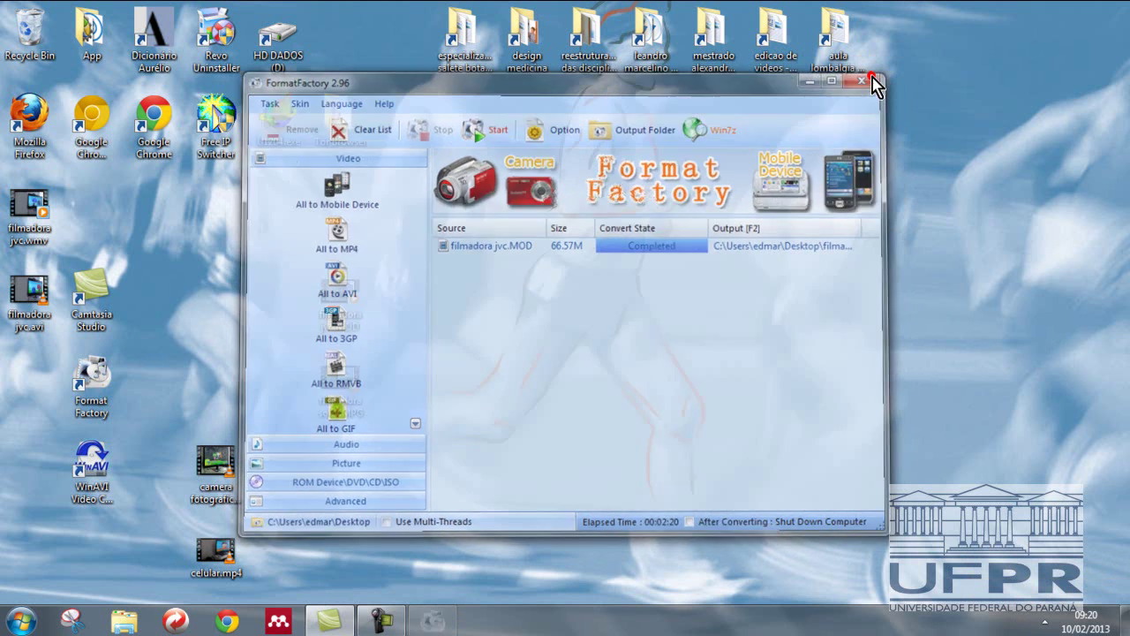
# Import filmadora jvc.avi from the desktop into the Camtasia Studio Clip Bin and place it at the start of the Video 1 track
pyautogui.moveTo(19, 305); pyautogui.dragTo(240, 225)
pyautogui.click(250, 155)
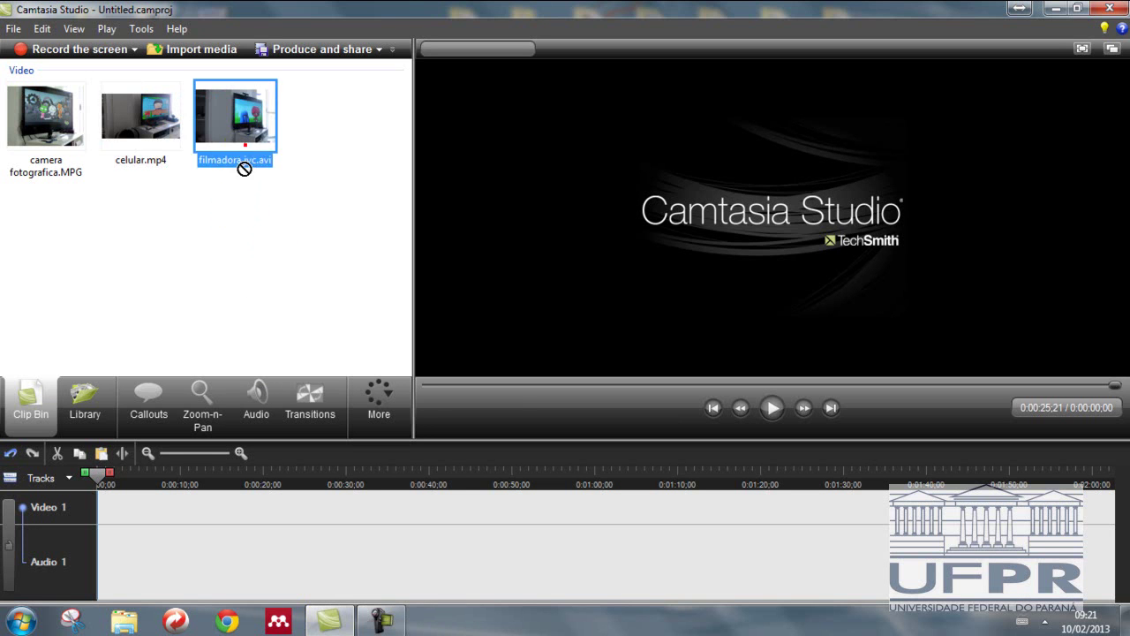
pyautogui.moveTo(250, 485); pyautogui.dragTo(248, 506)
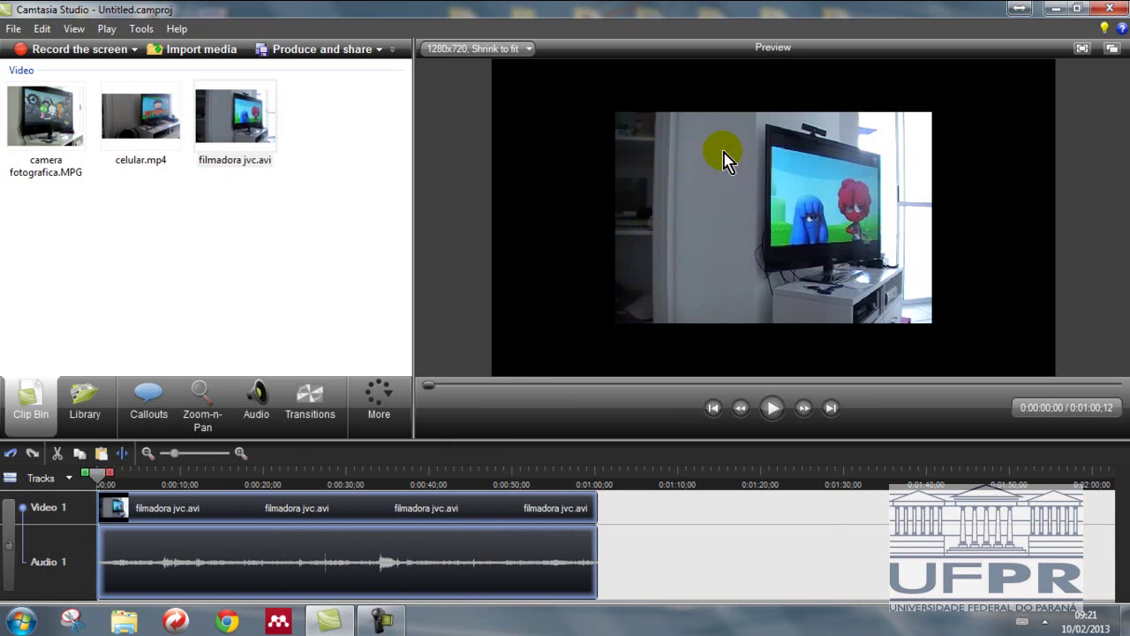
# Cut the filmadora jvc.avi clip from the timeline
pyautogui.rightClick(327, 536)
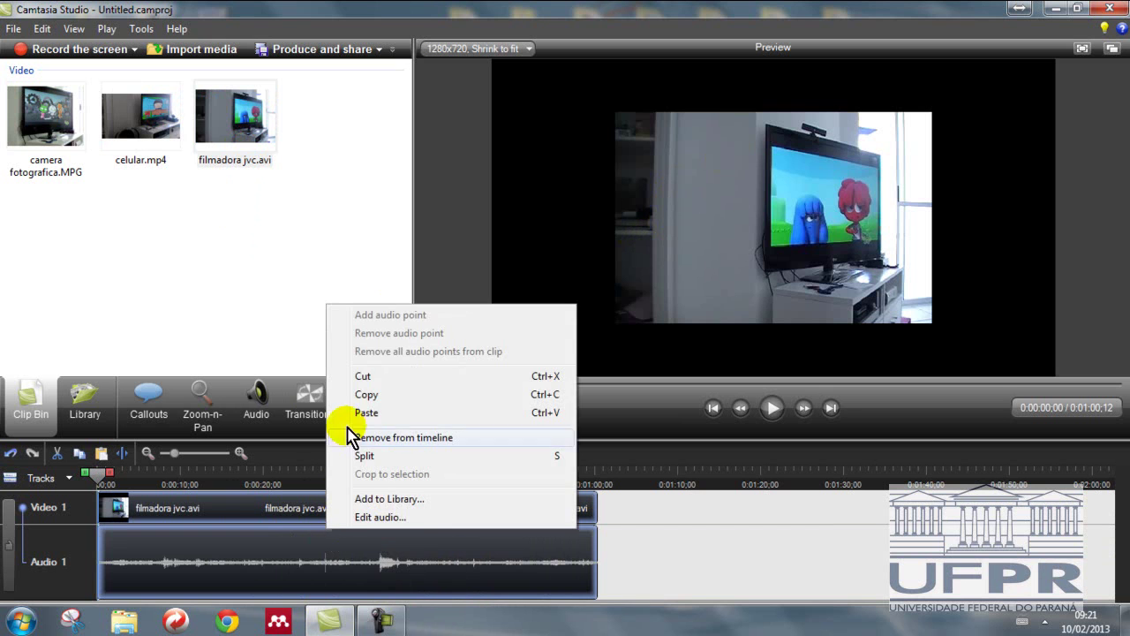
pyautogui.click(364, 378)
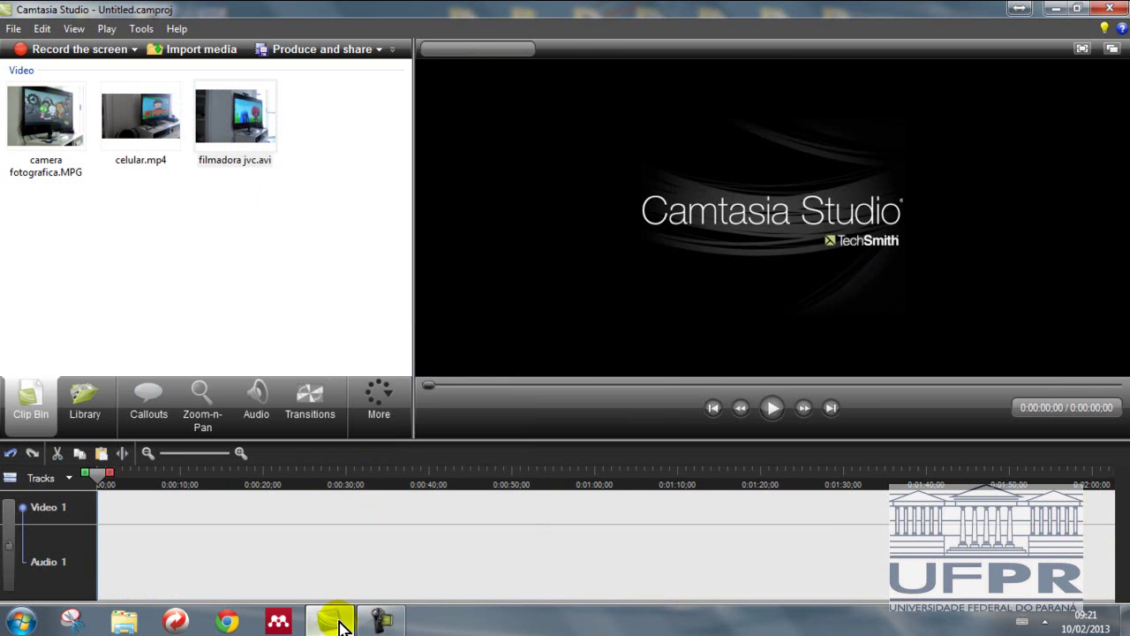
# Return to the desktop and move filmadora jvc.MOD directly below filmadora jvc.avi
pyautogui.click(339, 622)
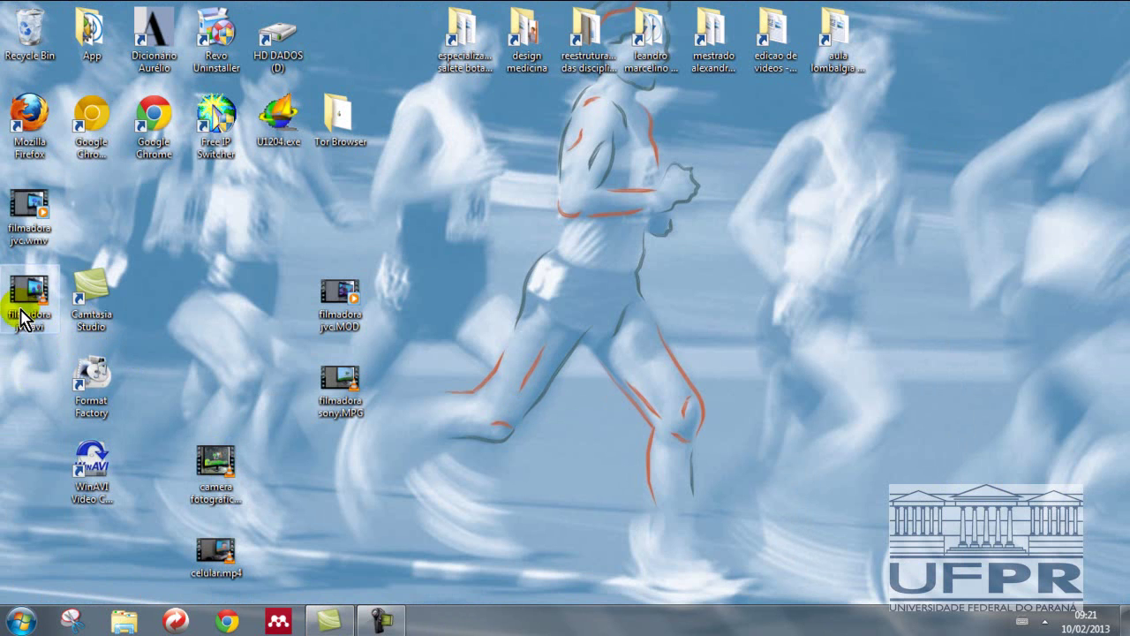
pyautogui.moveTo(324, 295); pyautogui.dragTo(20, 362)
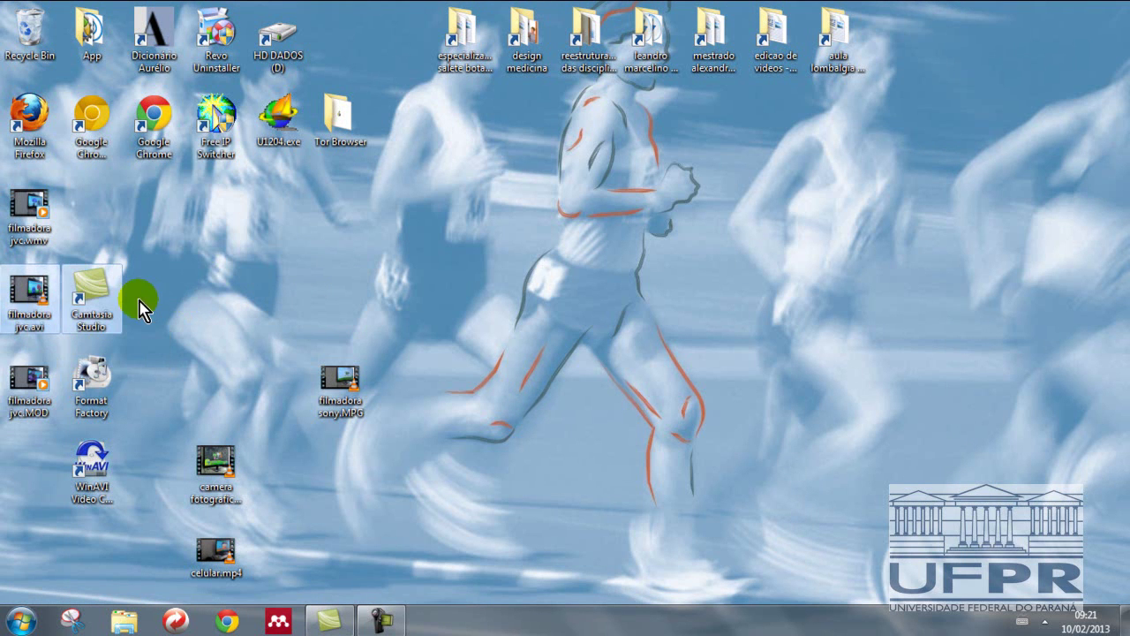
# Move filmadora jvc.avi to the free spot beside Camtasia Studio, and send filmadora jvc.wmv and filmadora jvc.MOD to the Recycle Bin
pyautogui.moveTo(39, 314); pyautogui.dragTo(227, 327)
pyautogui.moveTo(16, 381); pyautogui.dragTo(3, 238)
pyautogui.press('Delete')
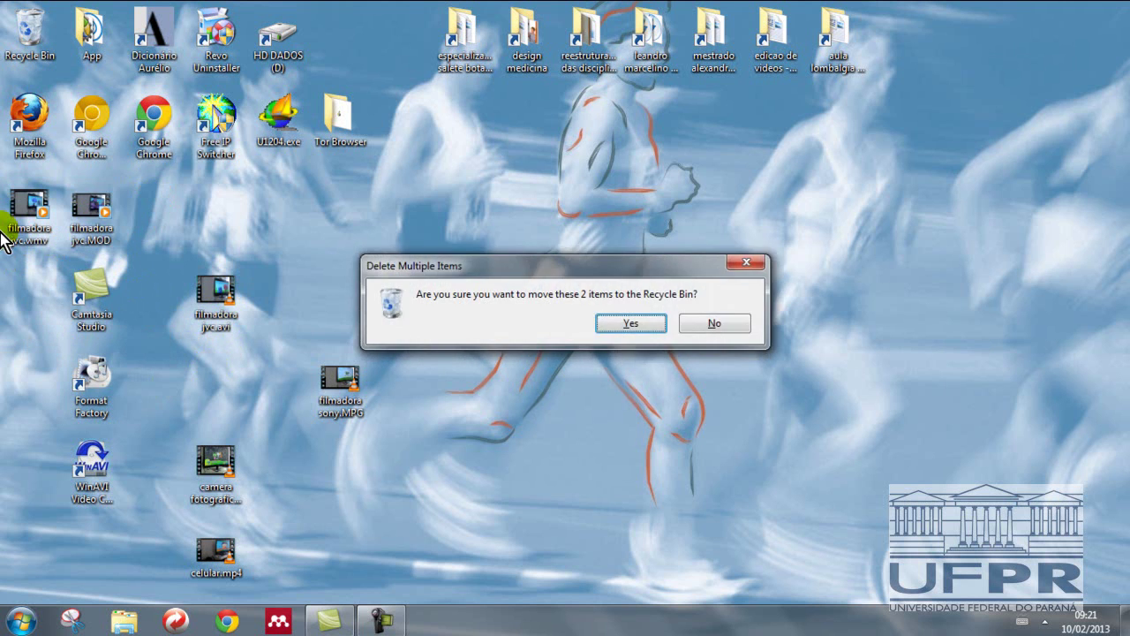
pyautogui.press('Return')
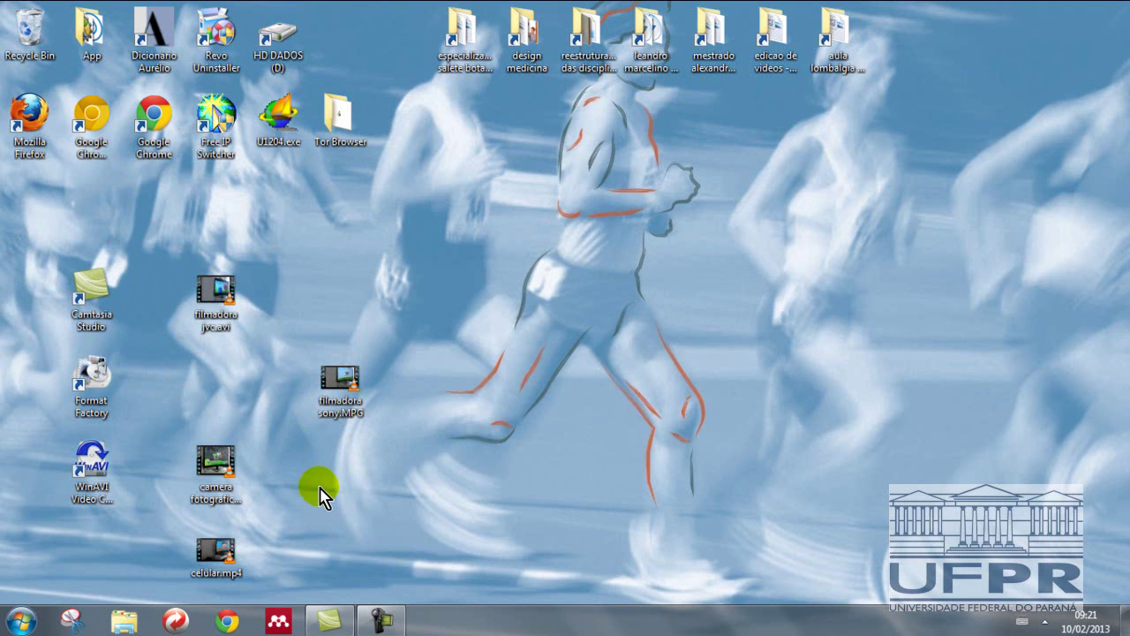
# Open WinAVI Video Converter and load filmadora sony.MPG from the desktop for conversion to MPEG
pyautogui.click(91, 491)
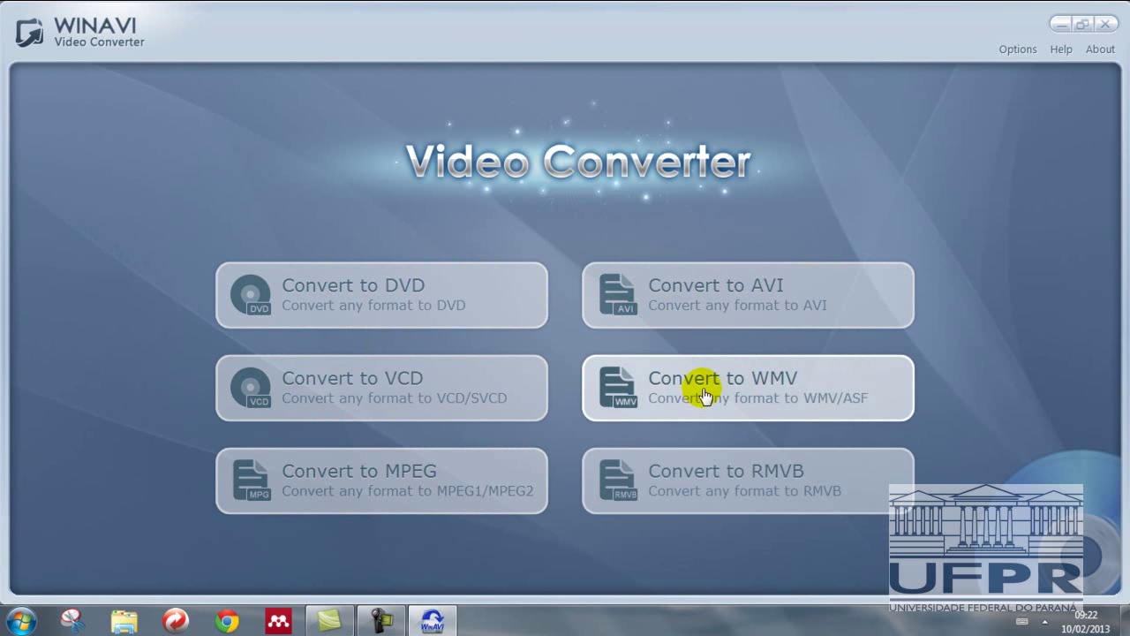
pyautogui.click(465, 494)
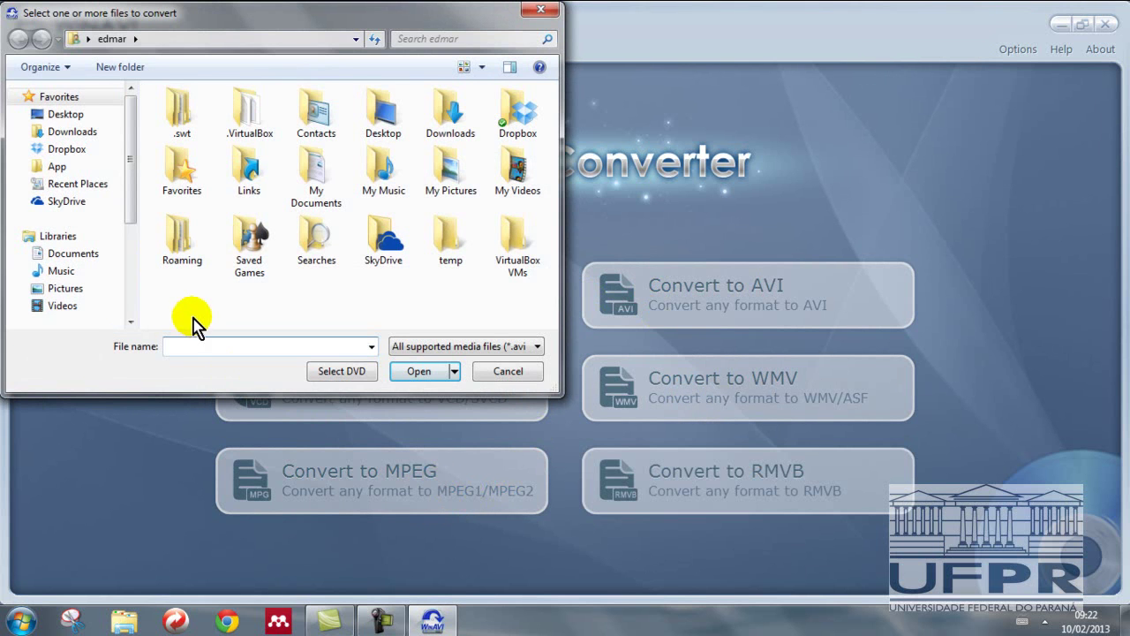
pyautogui.click(78, 114)
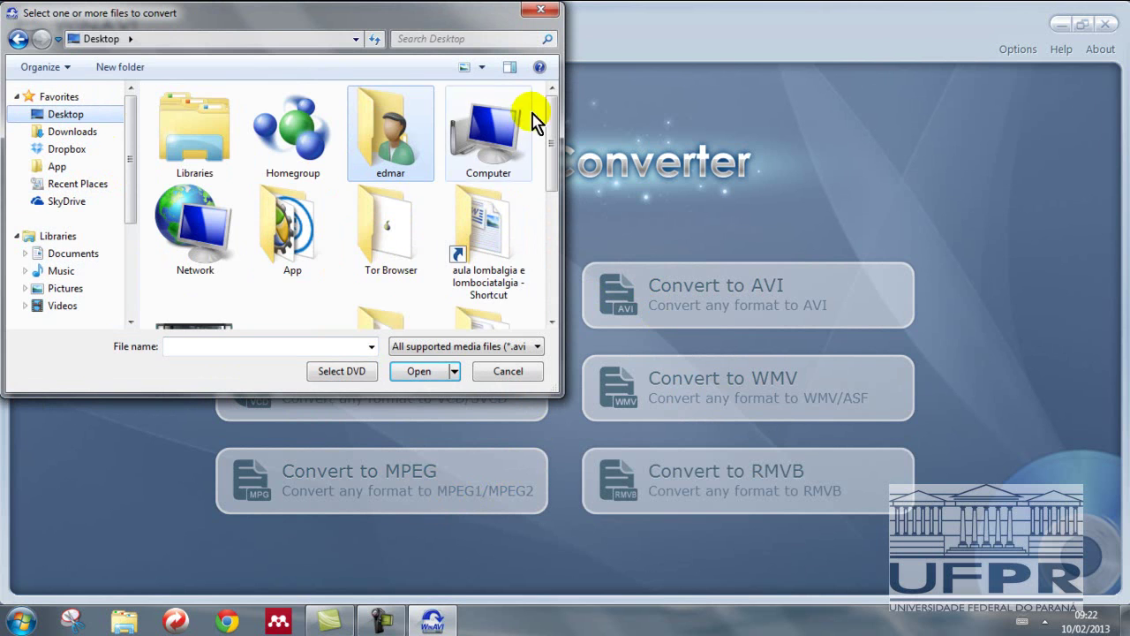
pyautogui.moveTo(549, 119); pyautogui.dragTo(547, 222)
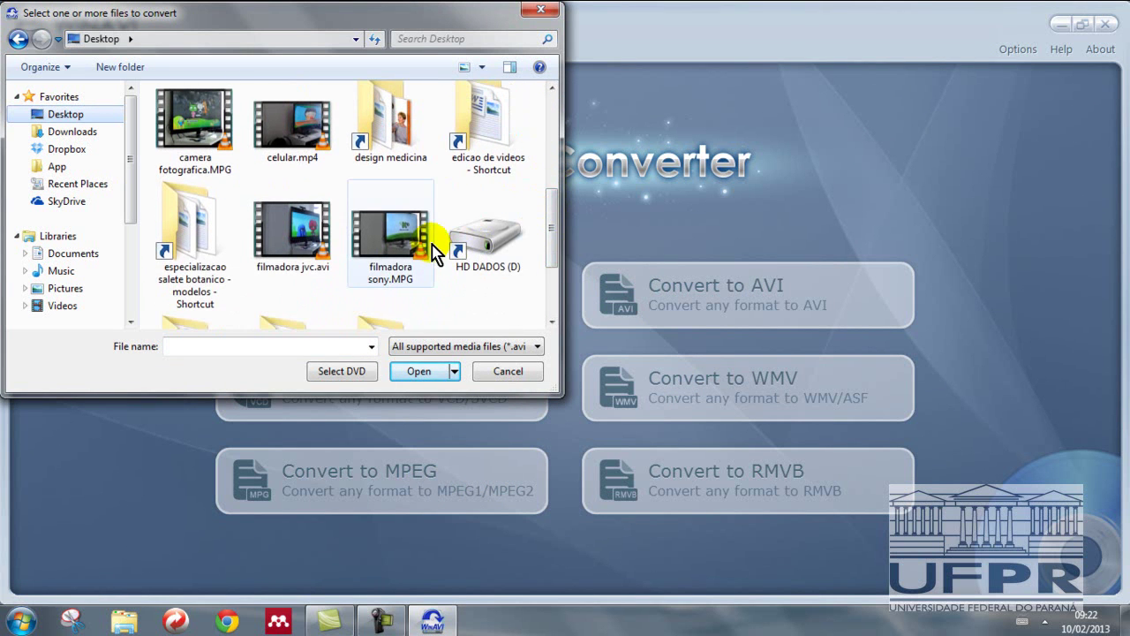
pyautogui.doubleClick(429, 245)
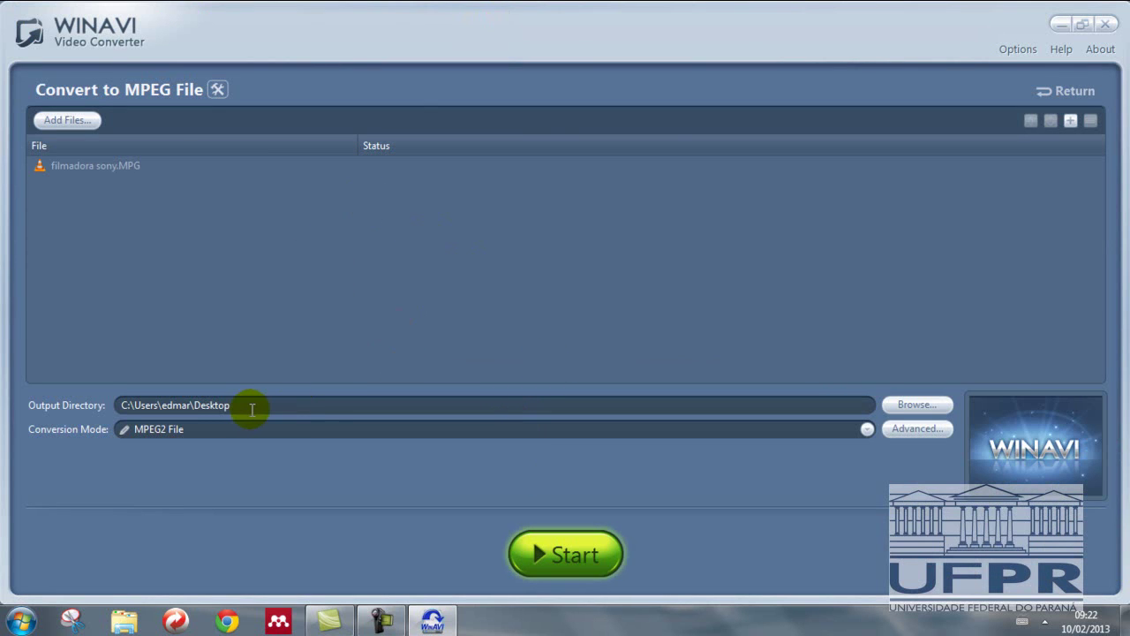
# Convert filmadora sony.MPG in MPEG2 HD 1080p mode, renaming the output instead of overwriting the original, and finish the conversion
pyautogui.click(848, 429)
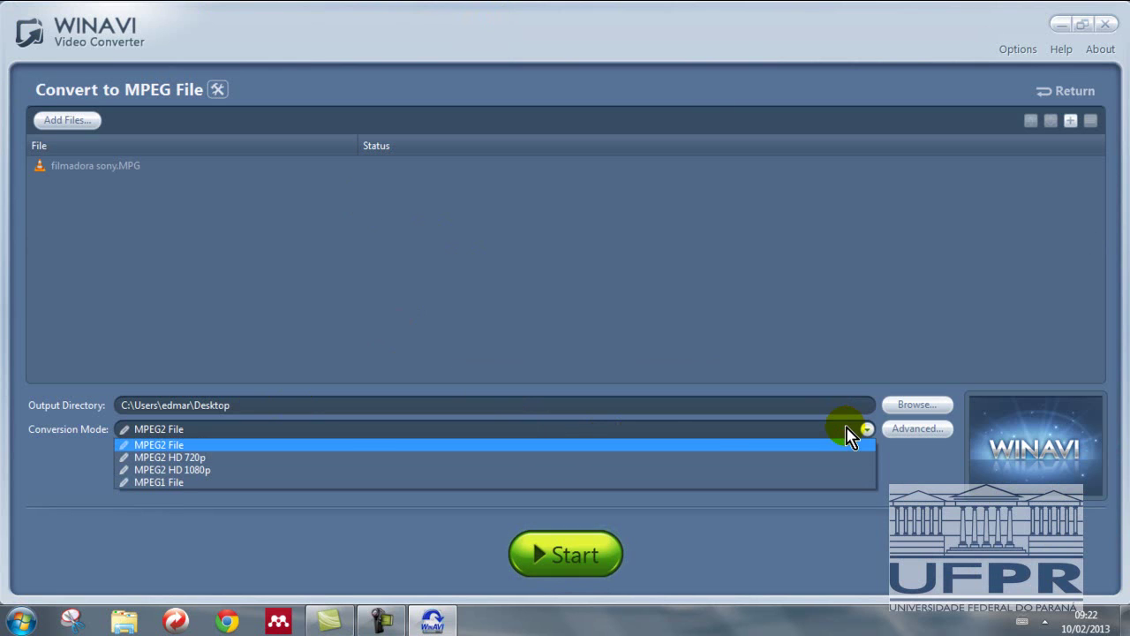
pyautogui.click(196, 470)
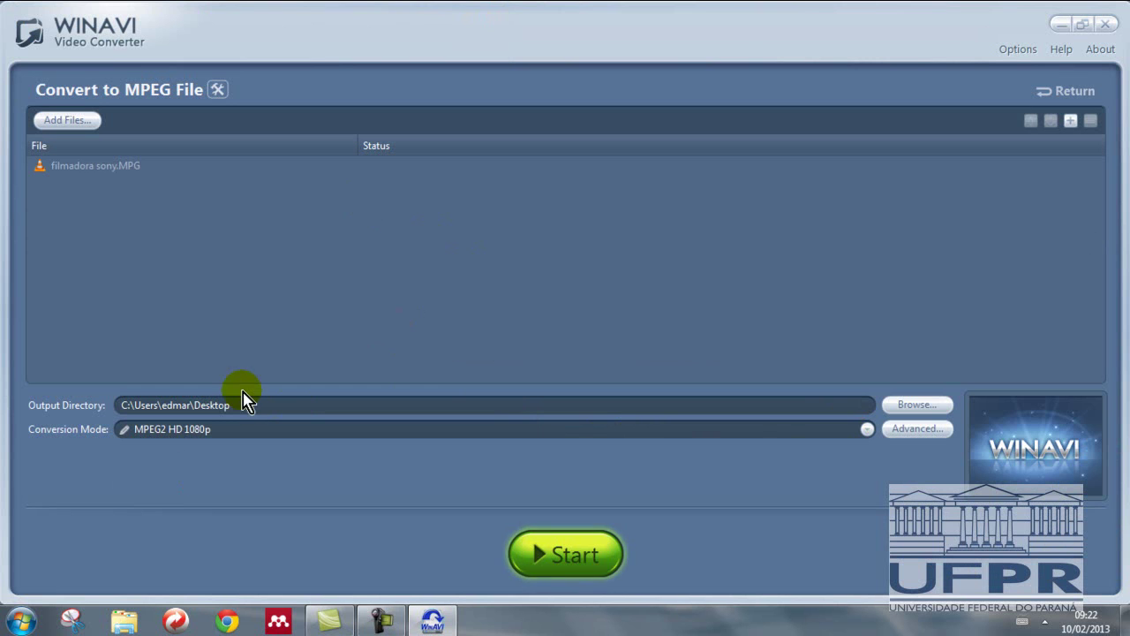
pyautogui.click(570, 556)
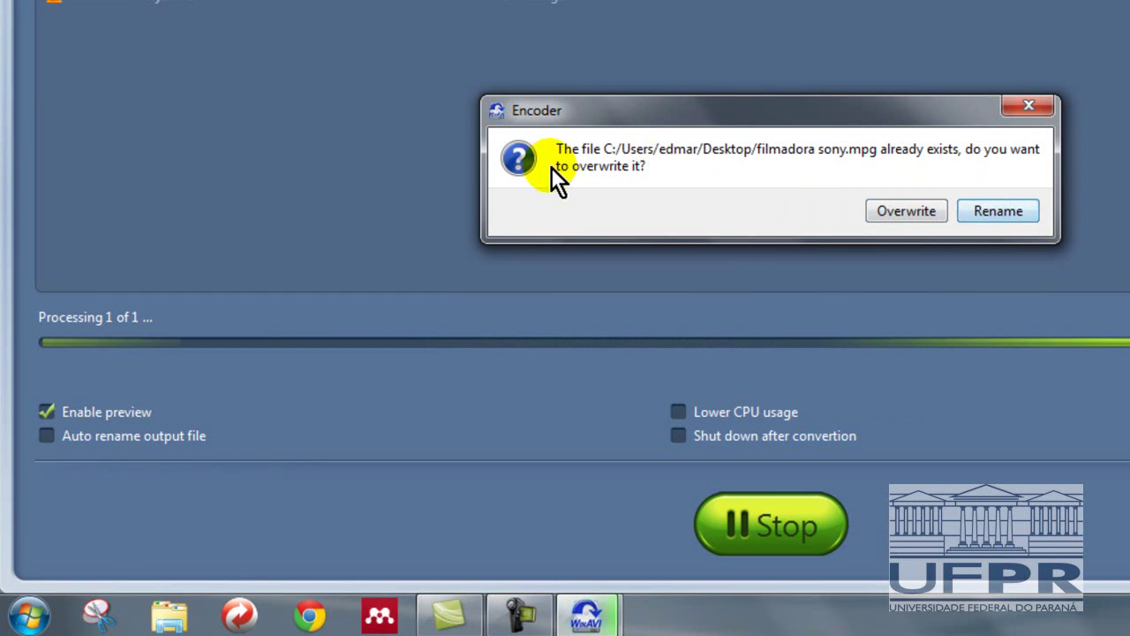
pyautogui.click(1014, 215)
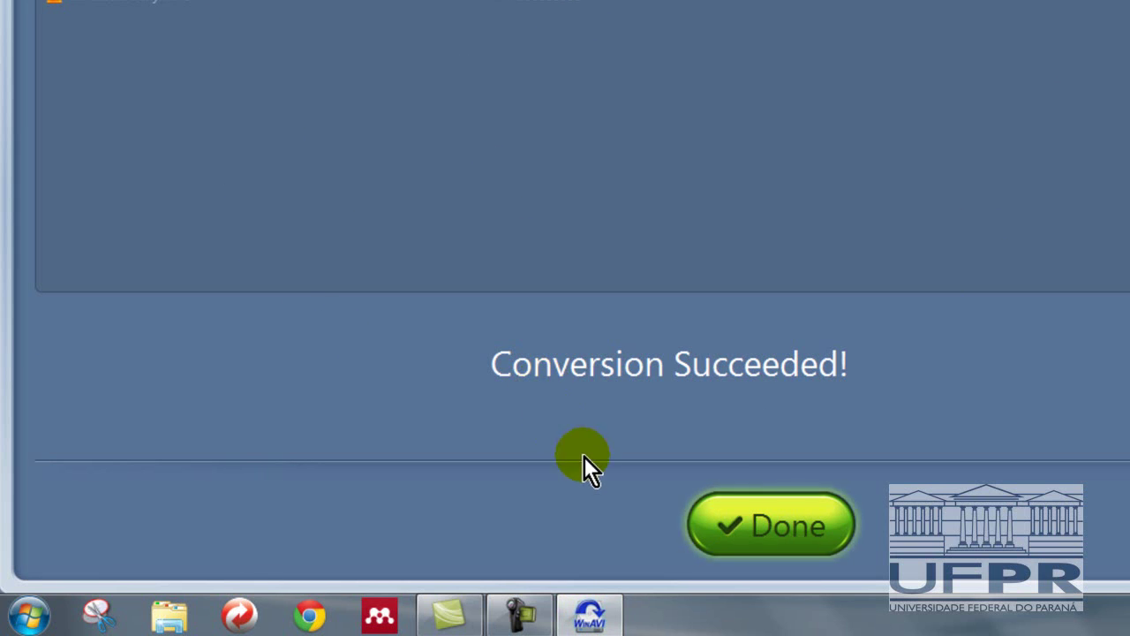
pyautogui.click(721, 519)
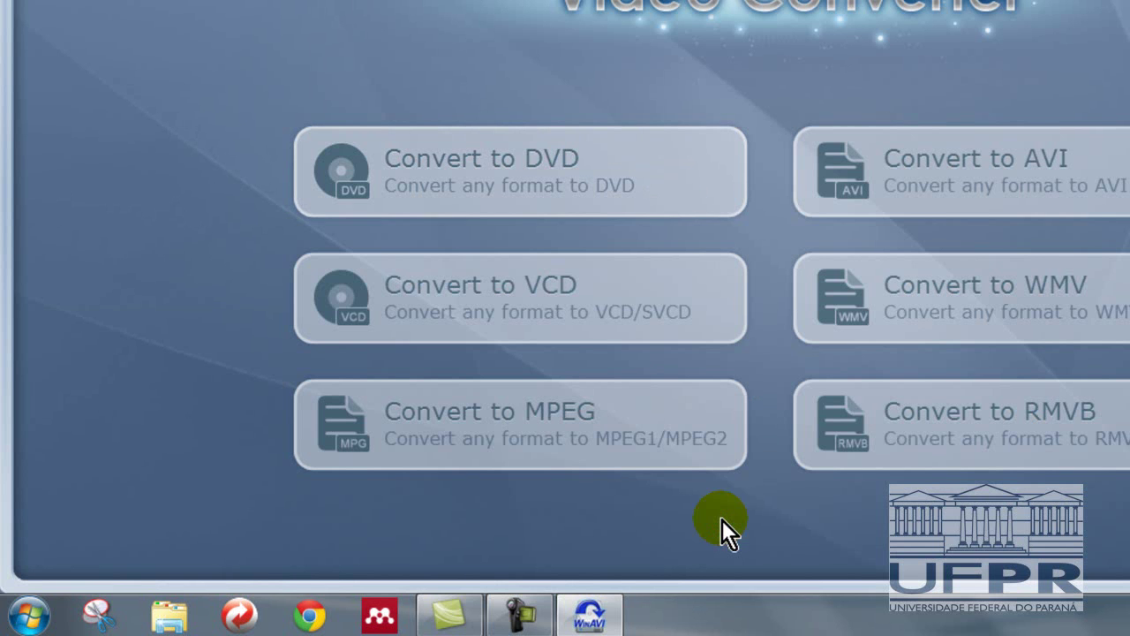
# Try to import the converted filmadora sony_1.mpg from the desktop into the Camtasia Studio Clip Bin
pyautogui.click(586, 615)
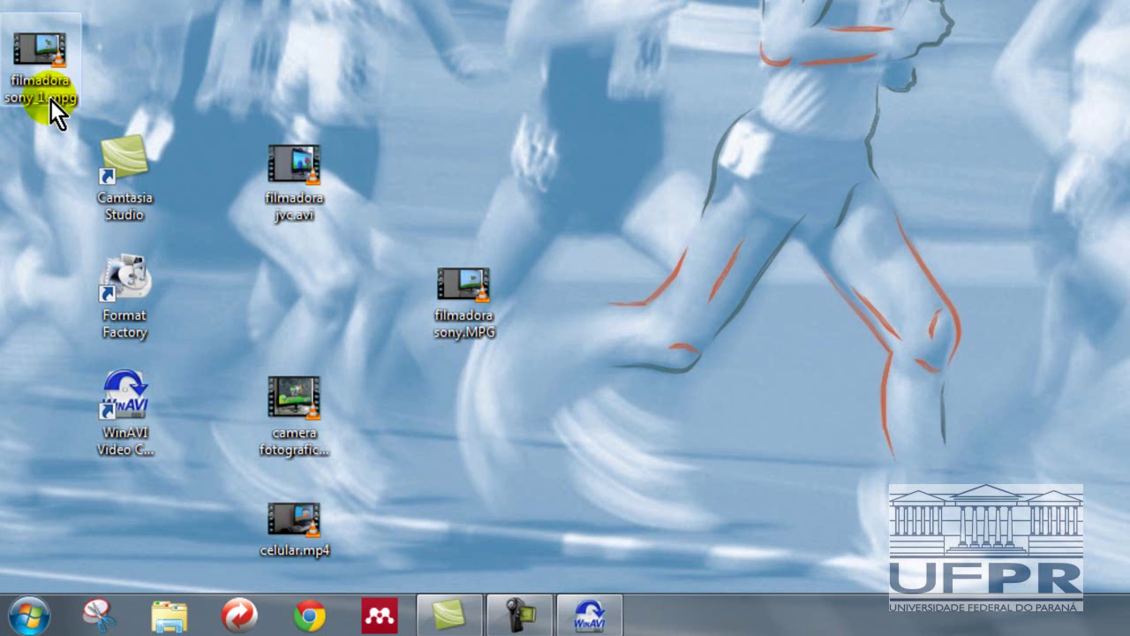
pyautogui.moveTo(50, 99); pyautogui.dragTo(257, 290)
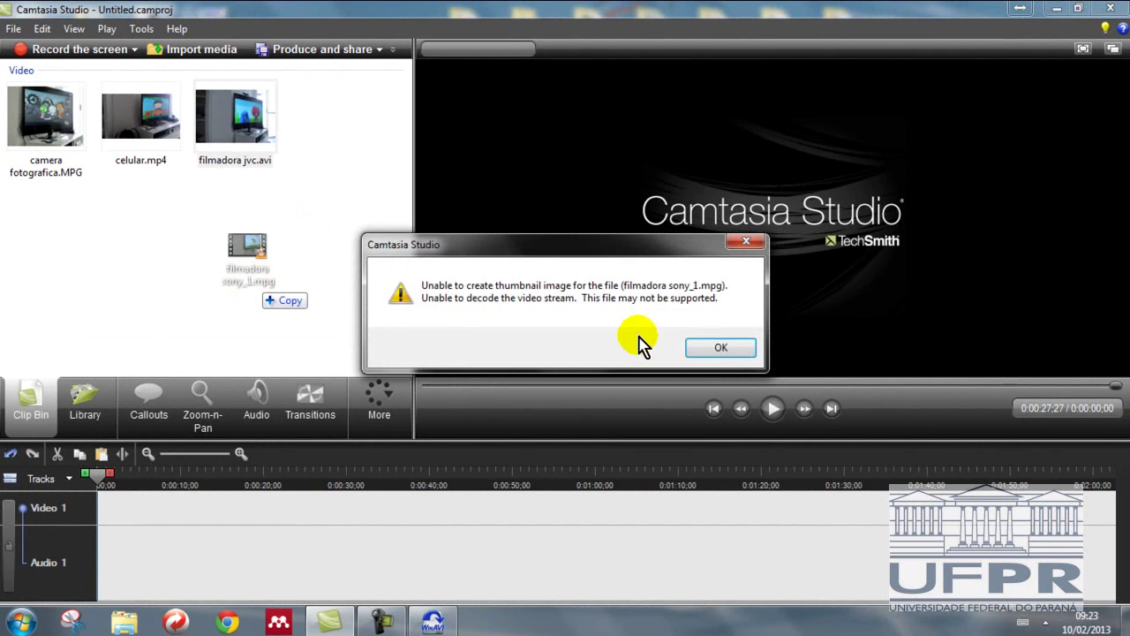
pyautogui.click(722, 350)
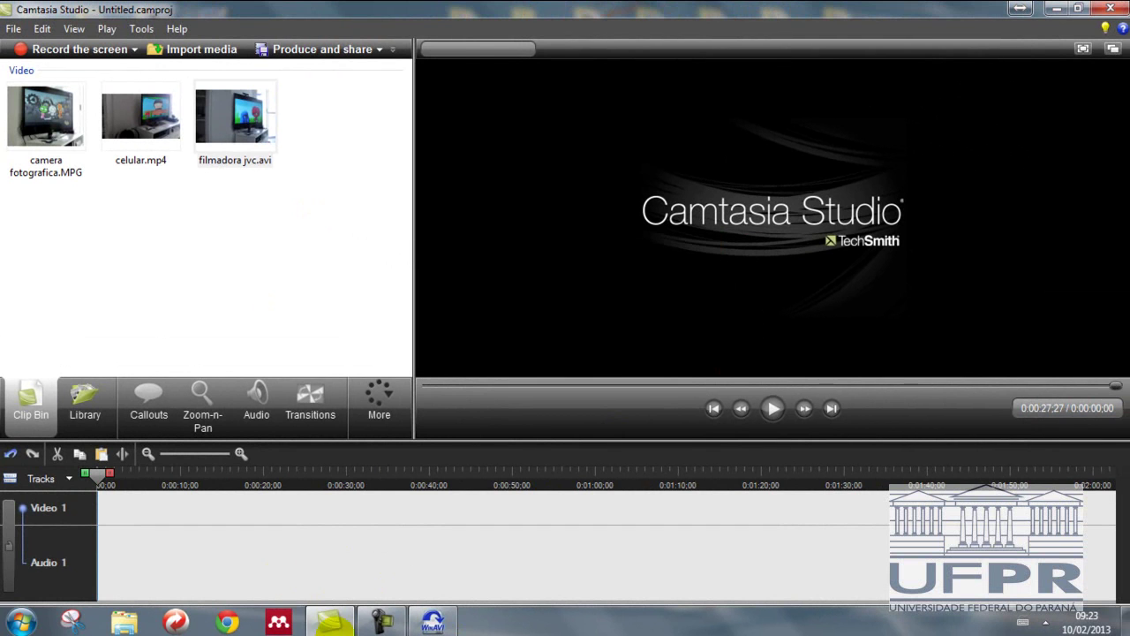
# Return to WinAVI Video Converter and convert filmadora sony.MPG from the desktop to an AVI file
pyautogui.click(434, 623)
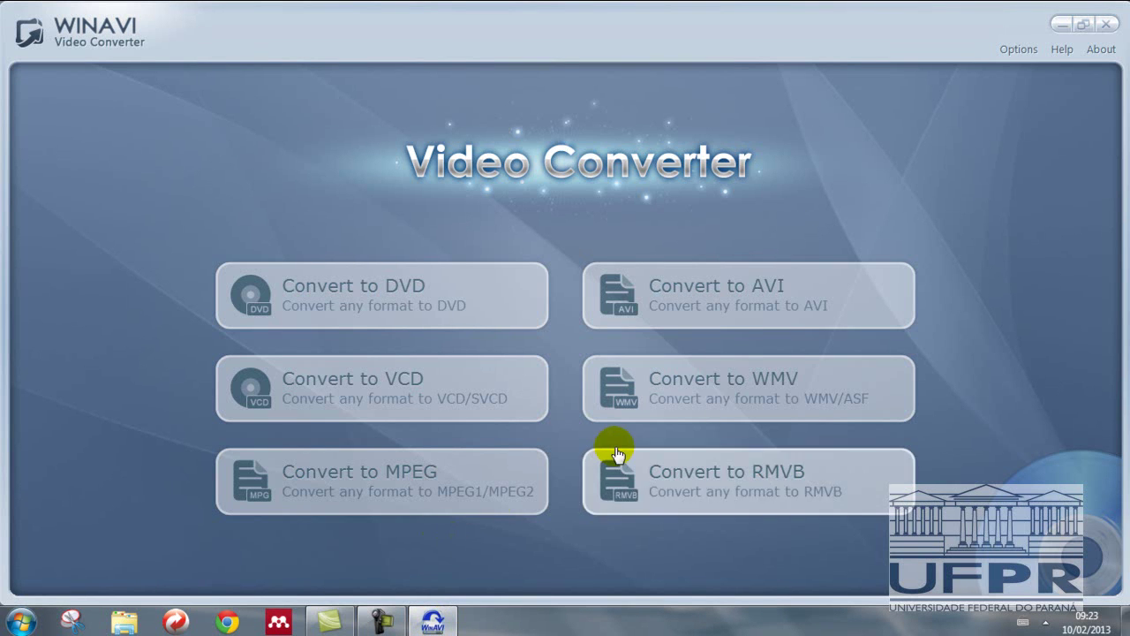
pyautogui.click(717, 320)
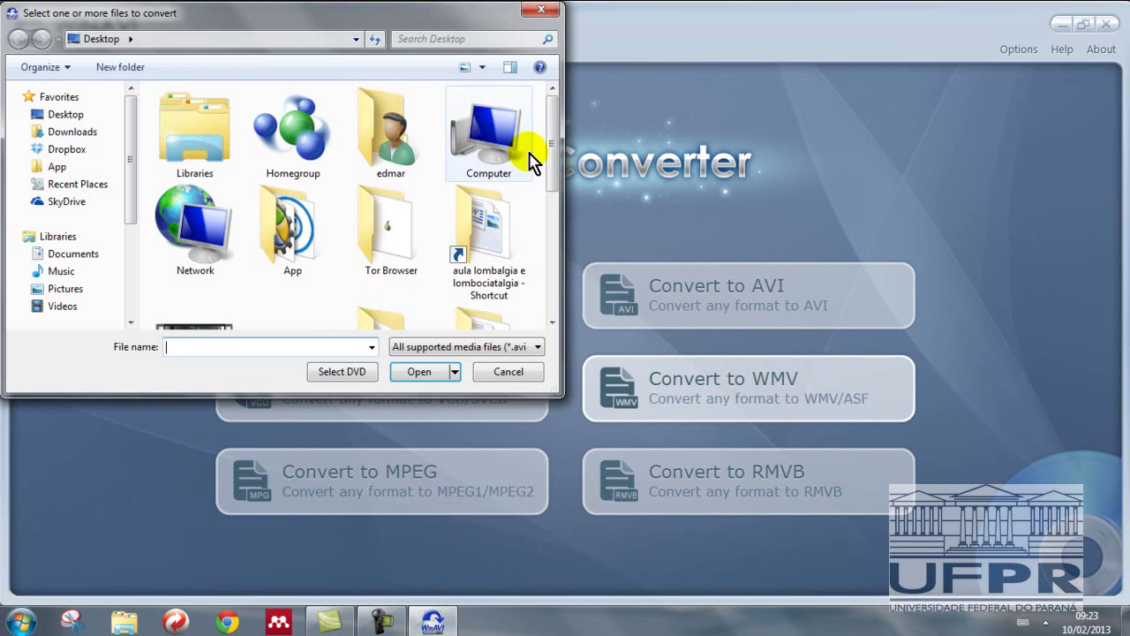
pyautogui.moveTo(549, 150); pyautogui.dragTo(559, 257)
pyautogui.doubleClick(393, 237)
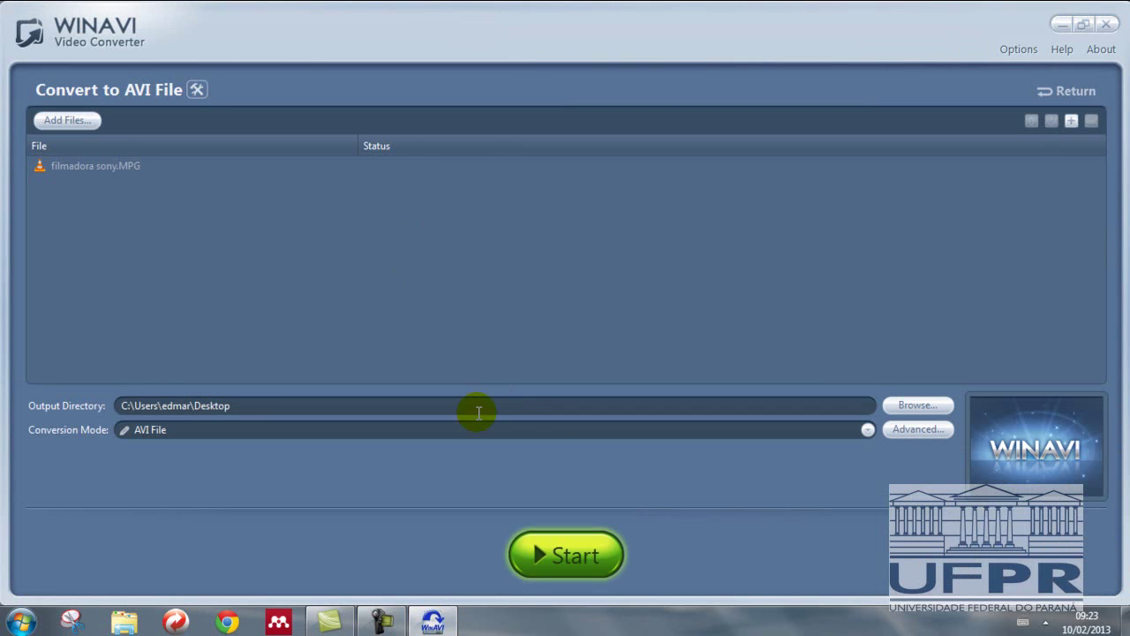
pyautogui.click(574, 547)
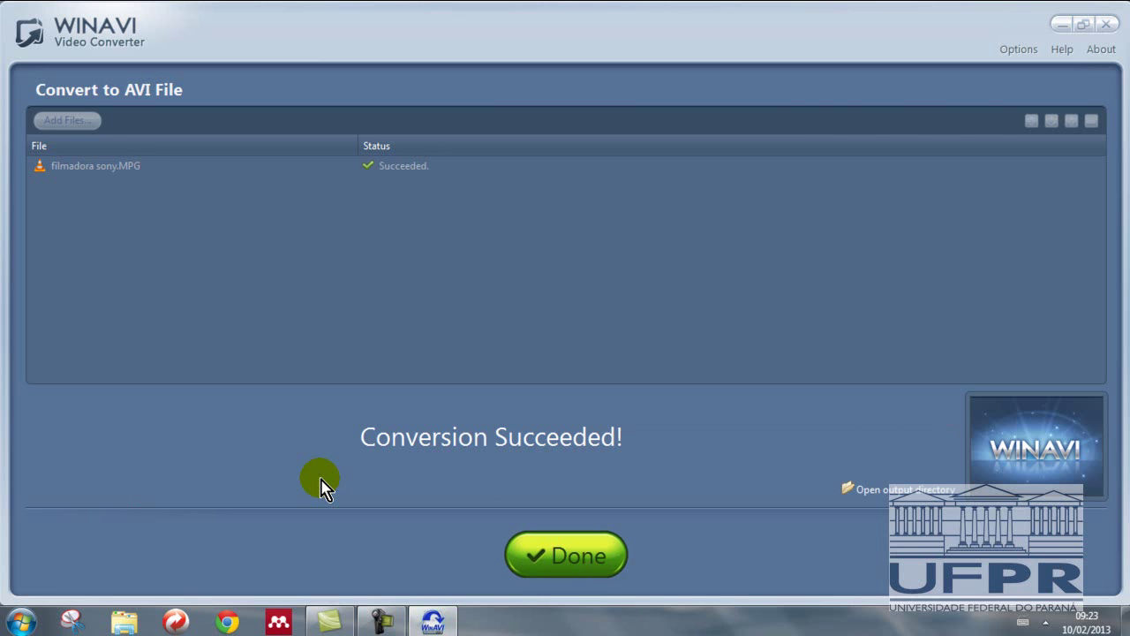
pyautogui.click(608, 570)
# Minimize the converter and import filmadora sony.avi from the desktop into the Camtasia Studio Clip Bin
pyautogui.click(433, 623)
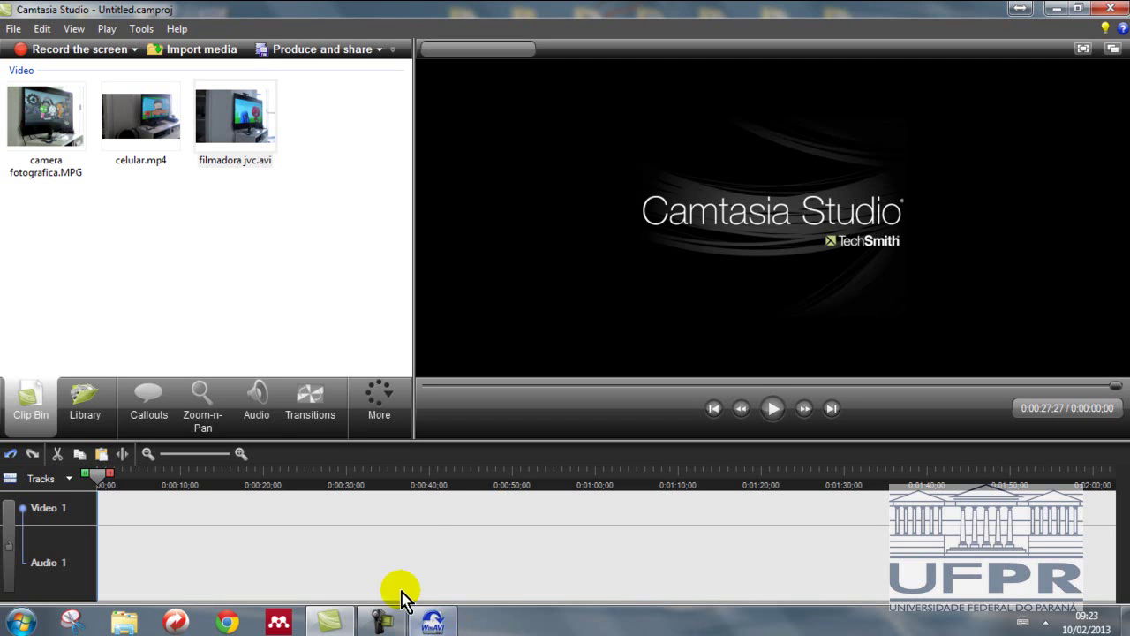
pyautogui.click(345, 621)
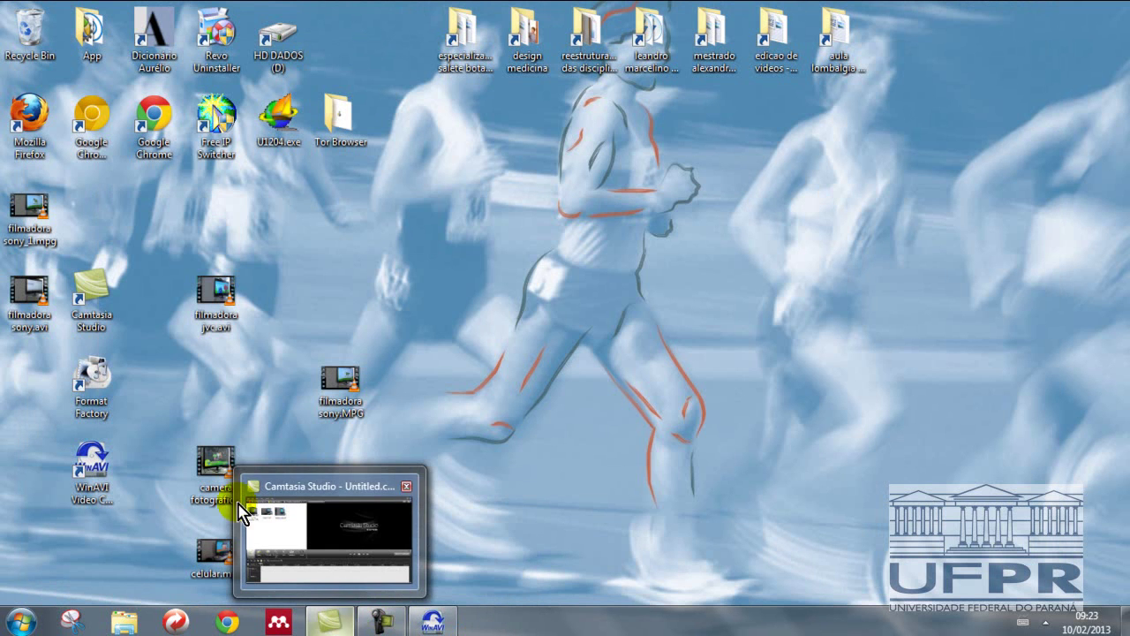
pyautogui.moveTo(25, 323); pyautogui.dragTo(283, 253)
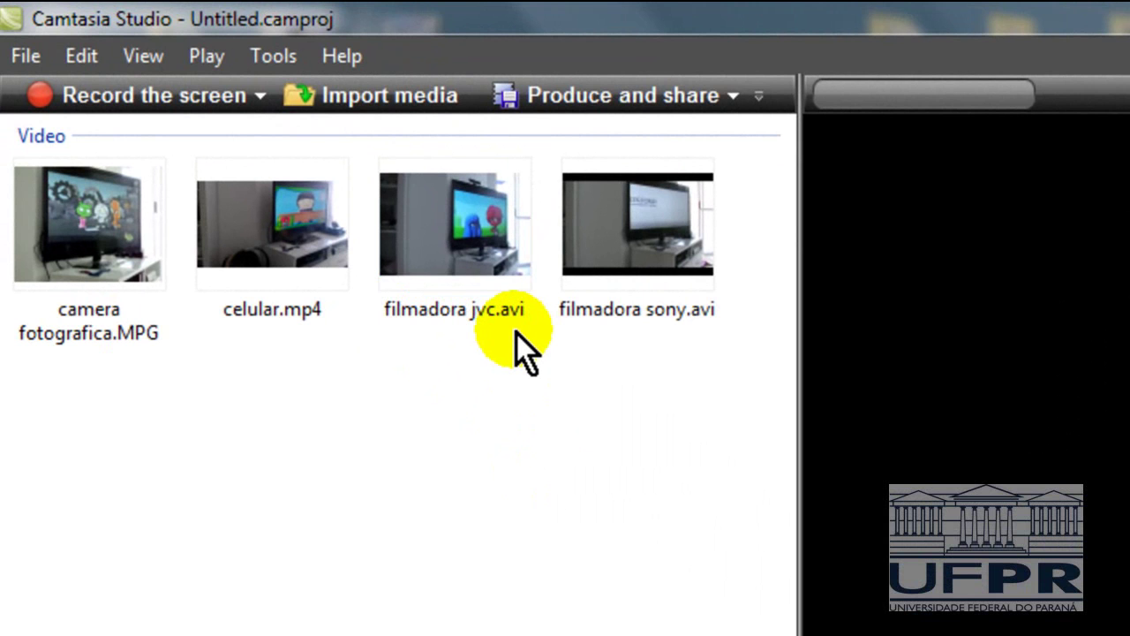
pyautogui.click(499, 311)
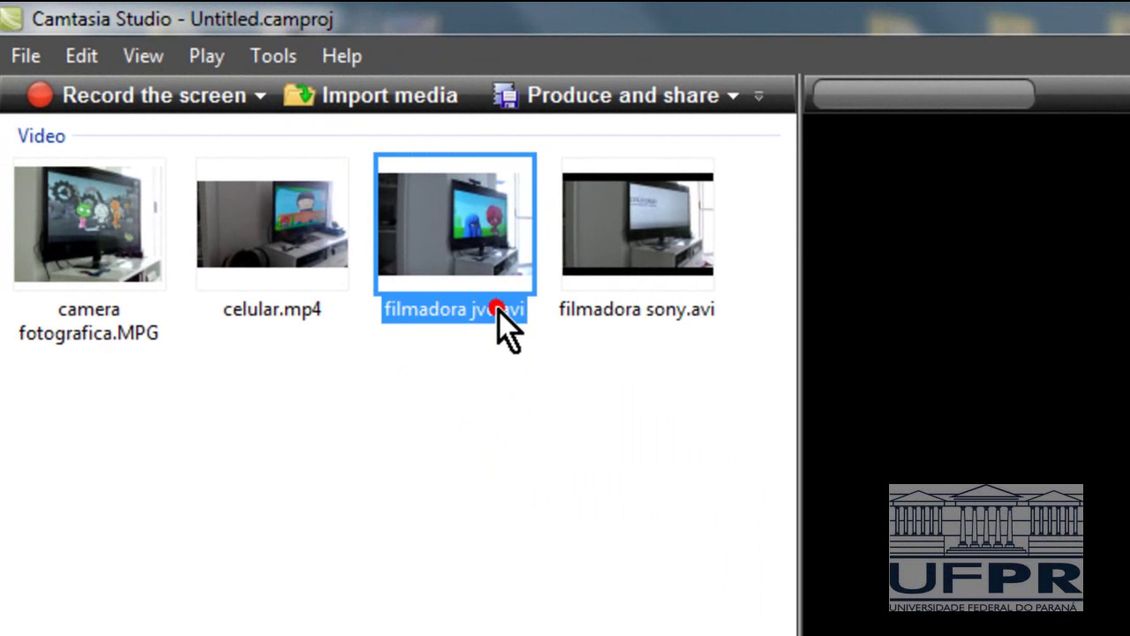
pyautogui.click(350, 305)
pyautogui.click(304, 306)
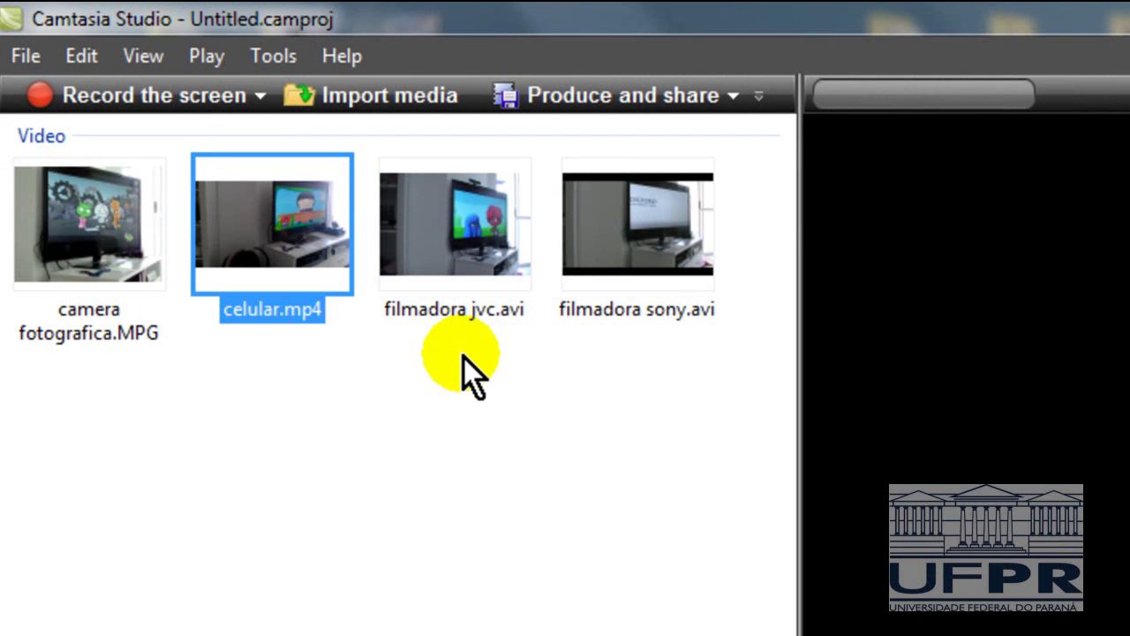
pyautogui.moveTo(573, 223)
pyautogui.click(611, 422)
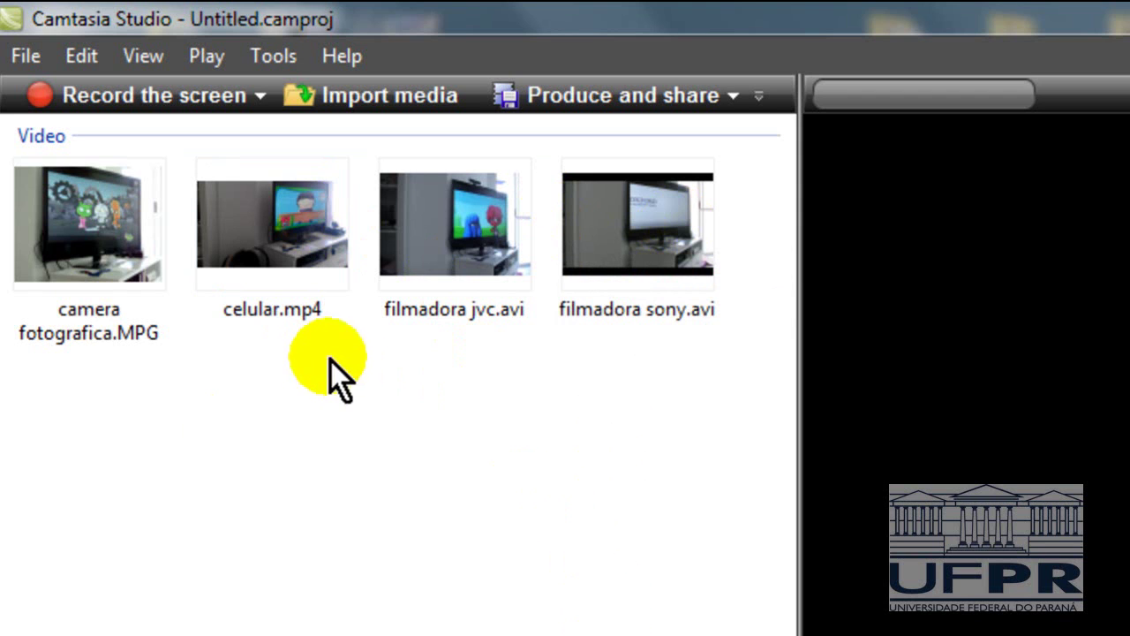
pyautogui.click(501, 467)
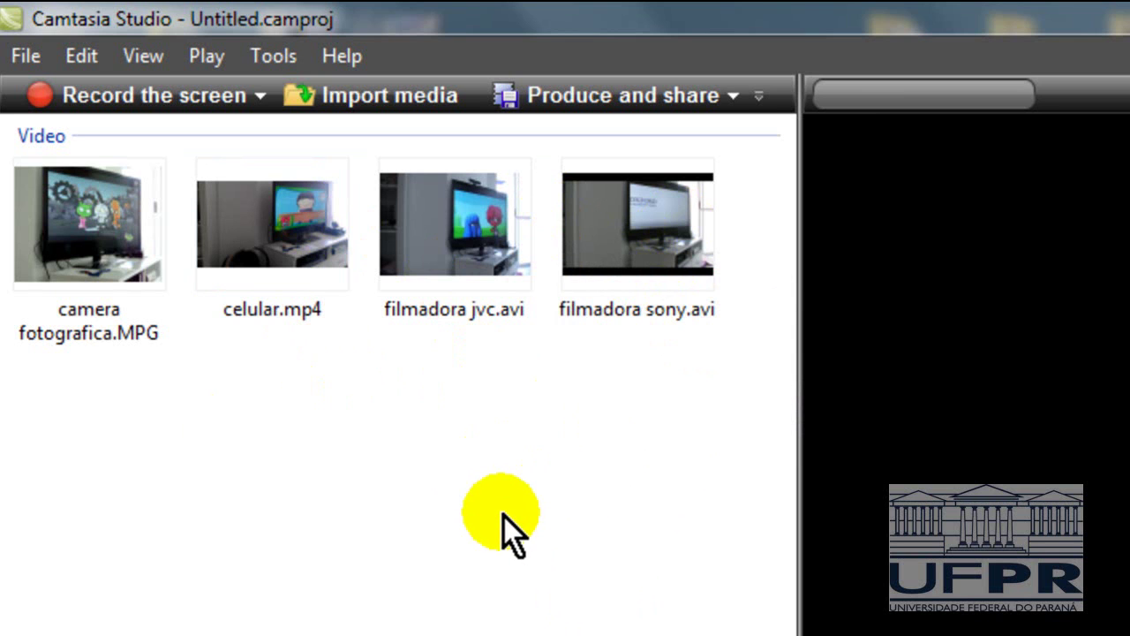